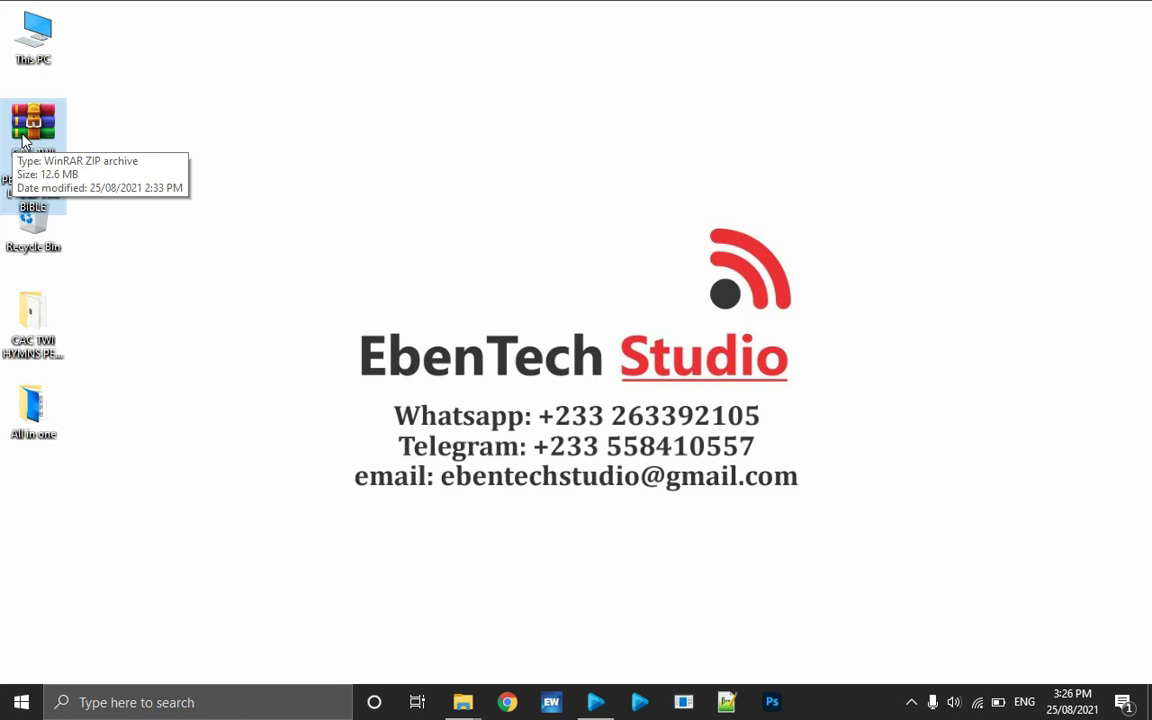
Open the CAC TWI HYMNS zip and drag its hymns folder onto the desktop
double_click(25, 143)
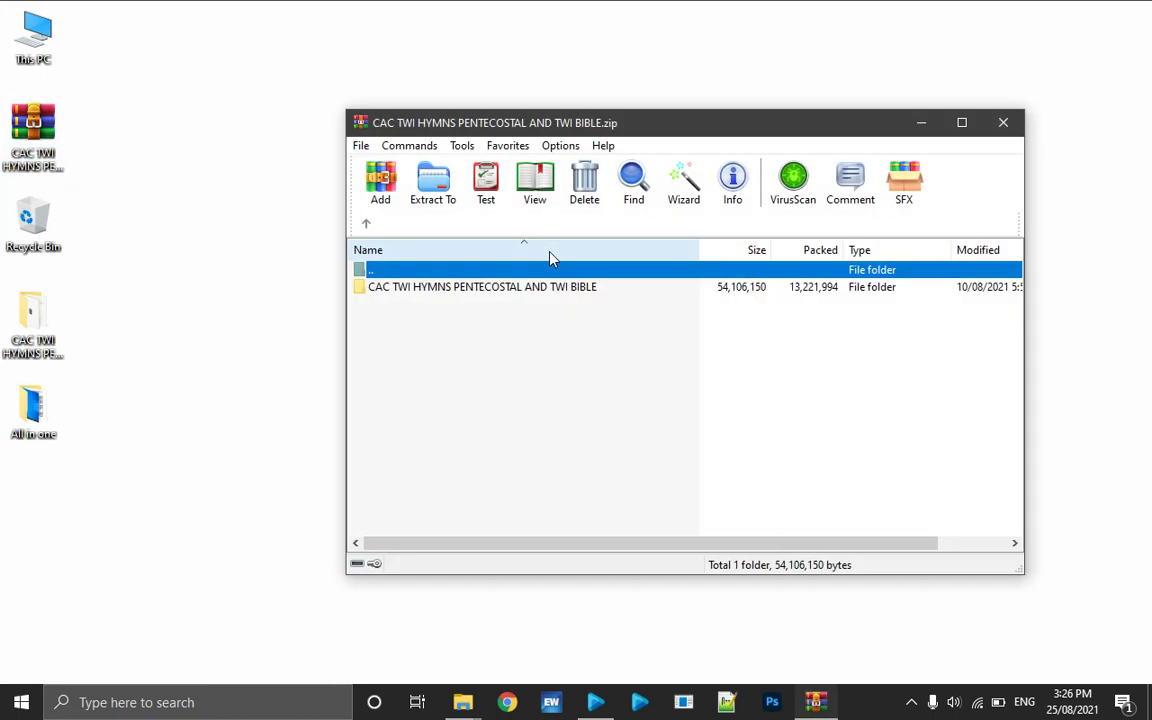
left_click(492, 290)
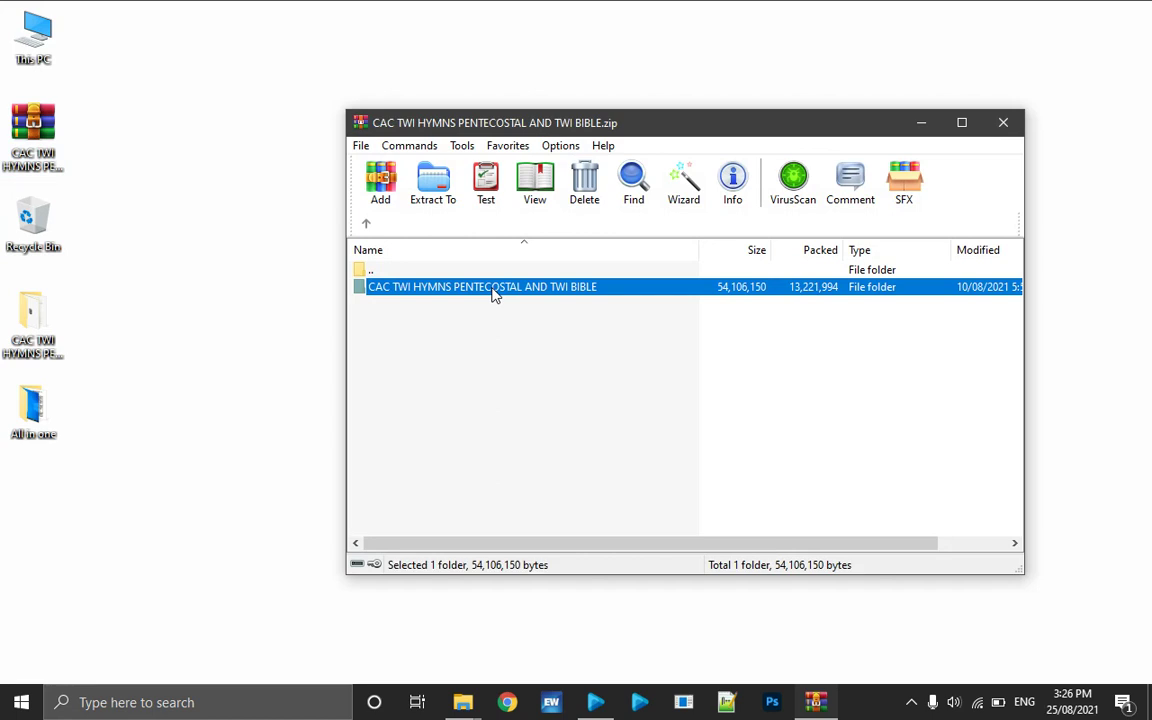
left_click_drag(492, 290, 425, 262)
Cancel the Extract To destination options without extracting, and close WinRAR
left_click(450, 195)
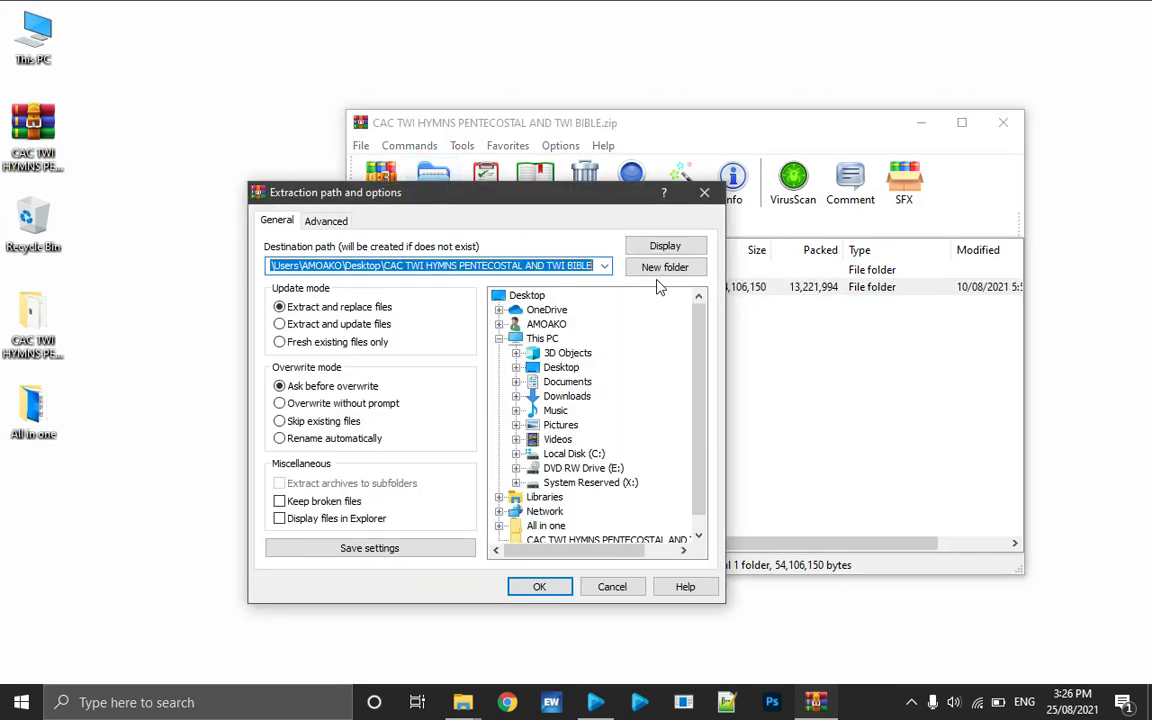
left_click(560, 367)
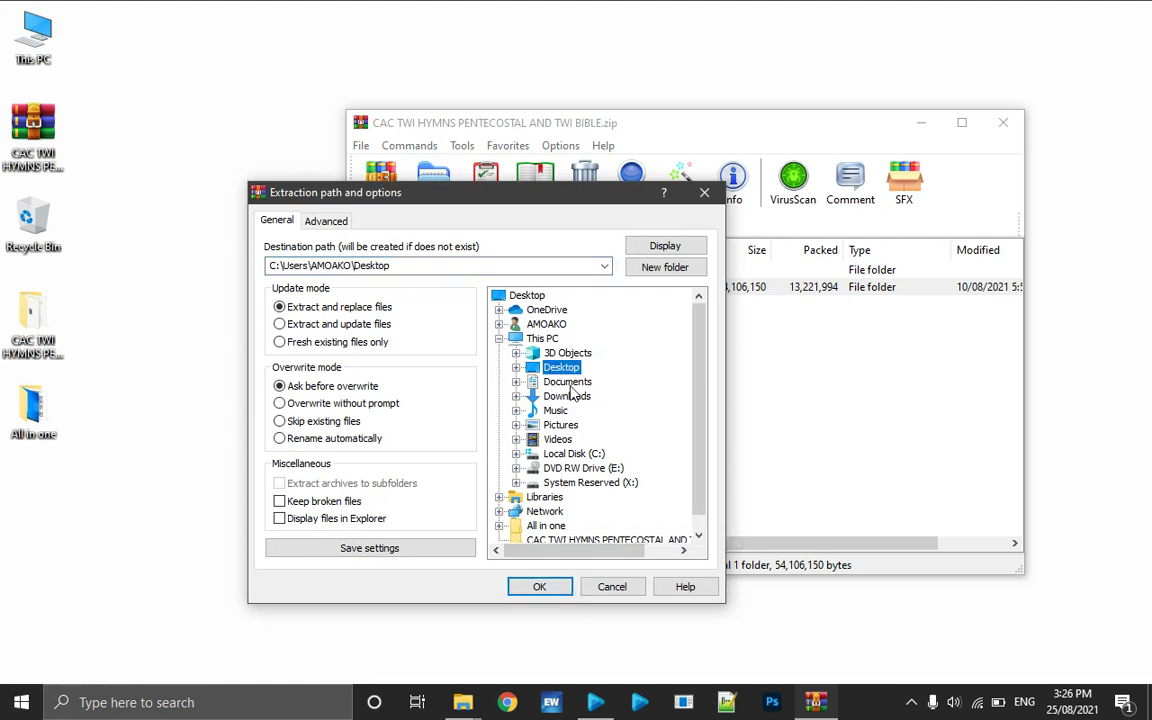
left_click(612, 587)
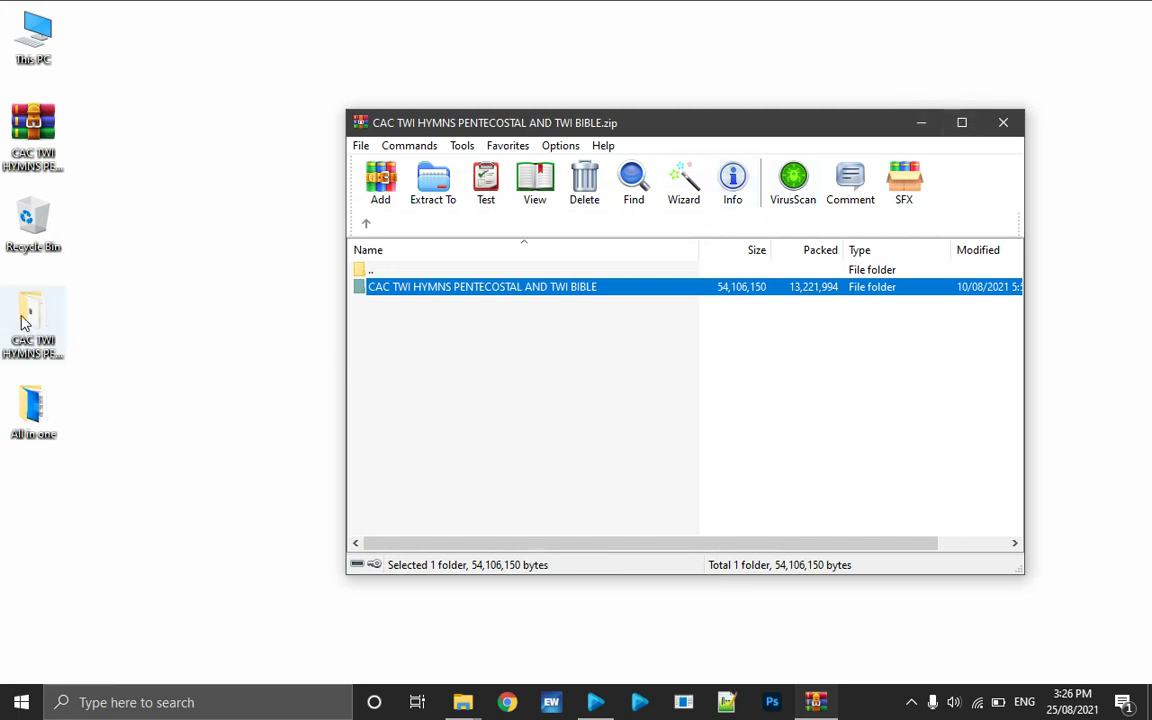
left_click(1003, 122)
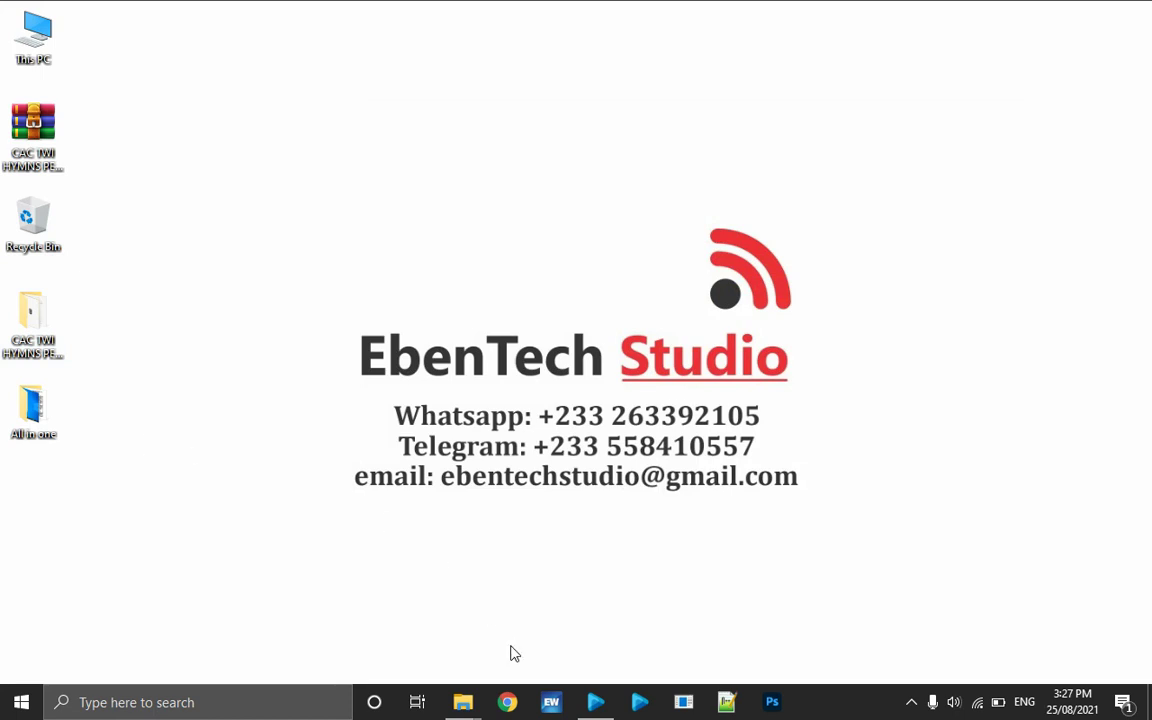
Switch to EasyWorship from its taskbar icon
left_click(597, 705)
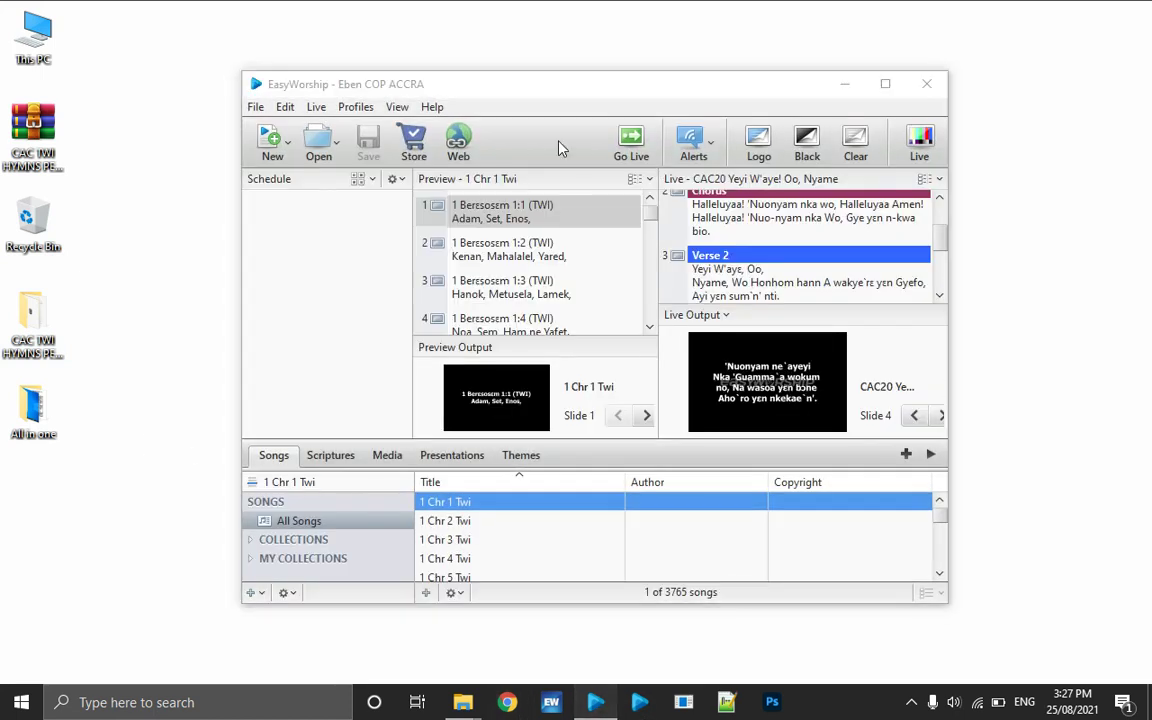
Select the extracted hymns folder, then show EasyWorship's five profiles with Eben COP ACCRA active
left_click_drag(554, 95, 577, 93)
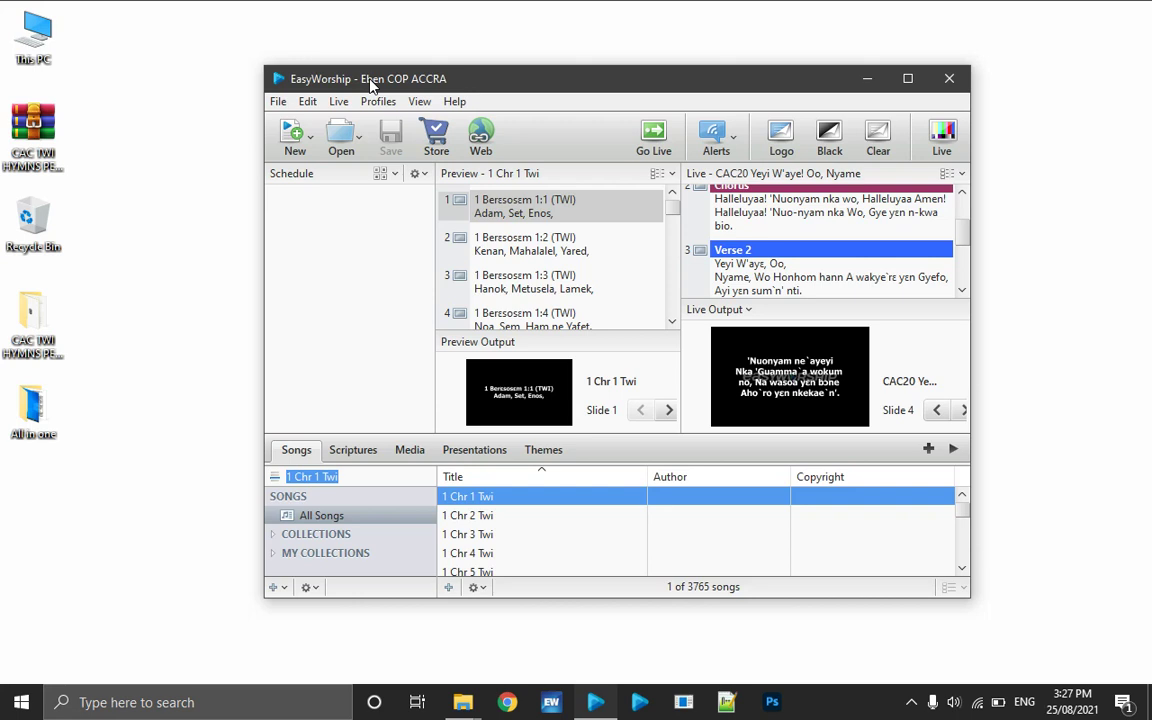
left_click(42, 317)
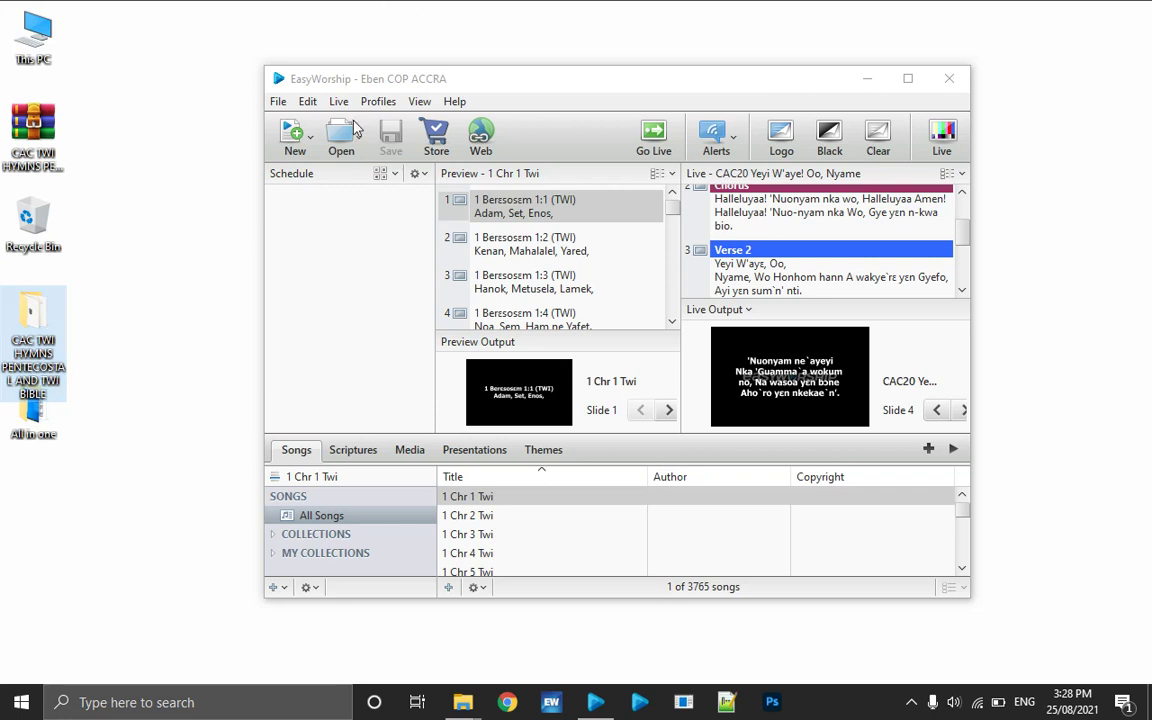
left_click(398, 80)
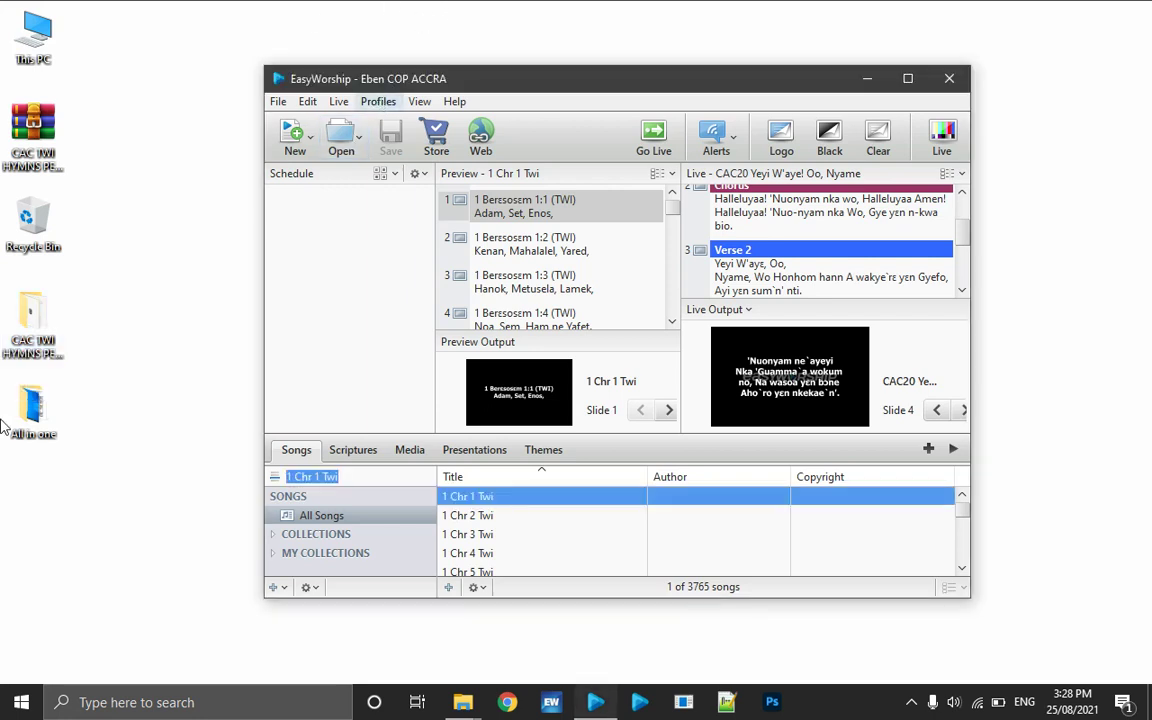
left_click(57, 343)
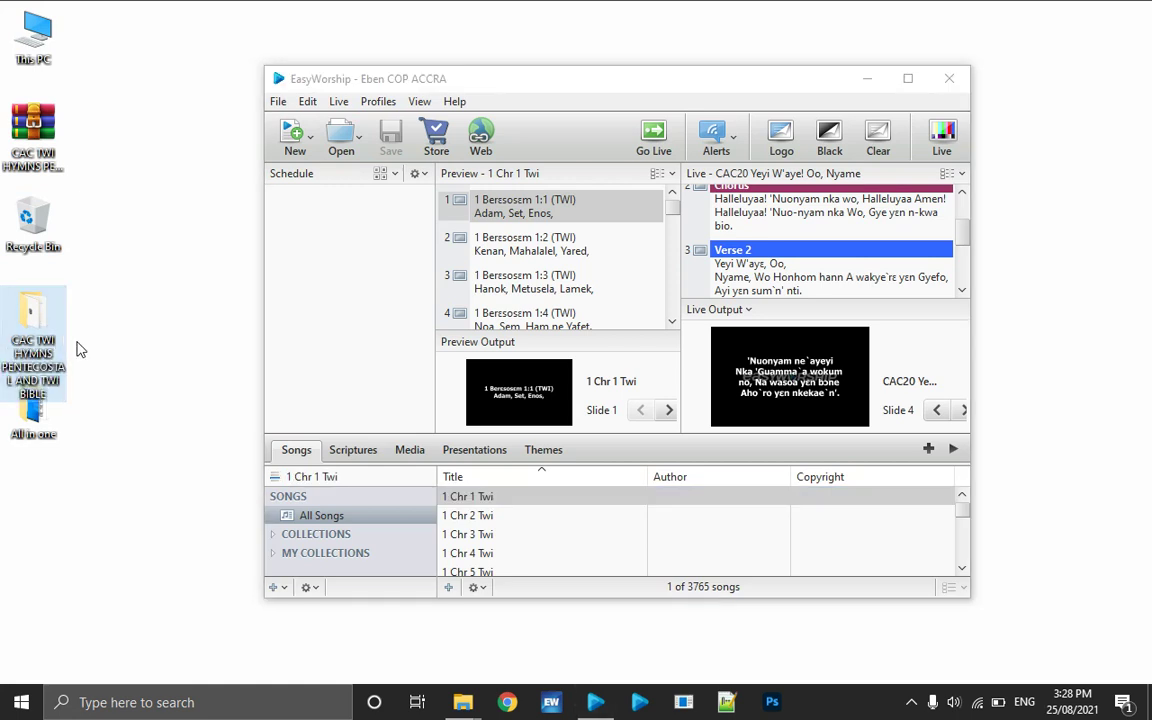
left_click(376, 104)
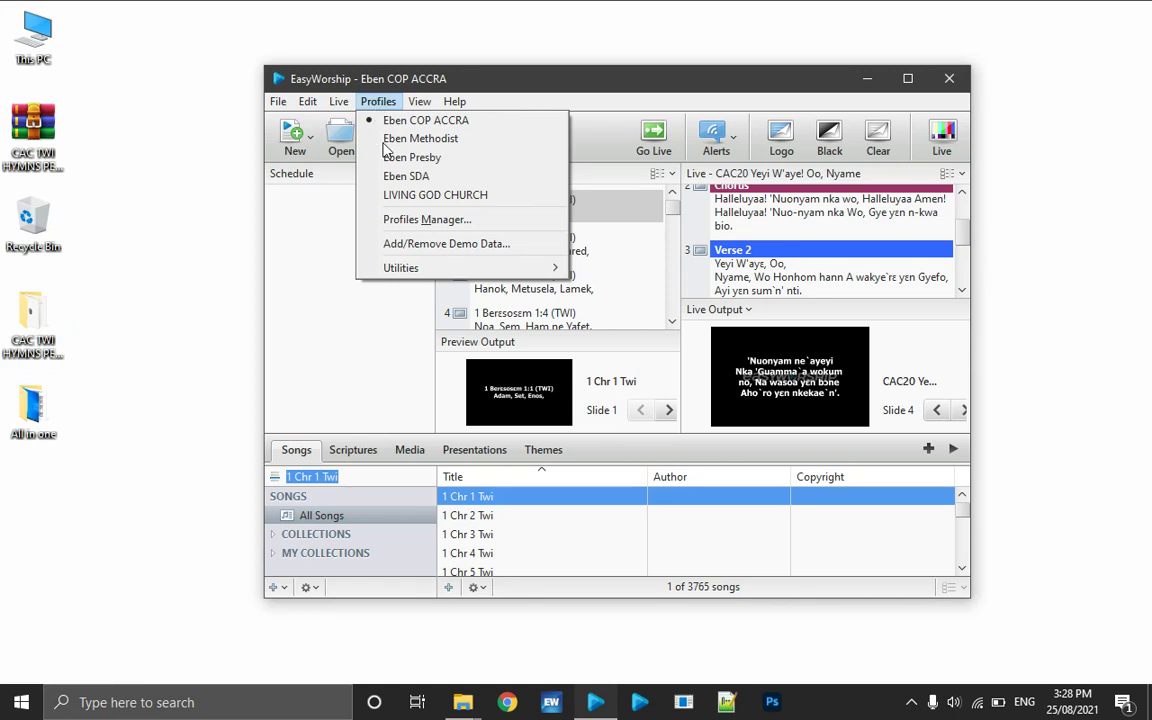
Add a new profile named Studio CACI in the Profiles Manager
left_click(436, 219)
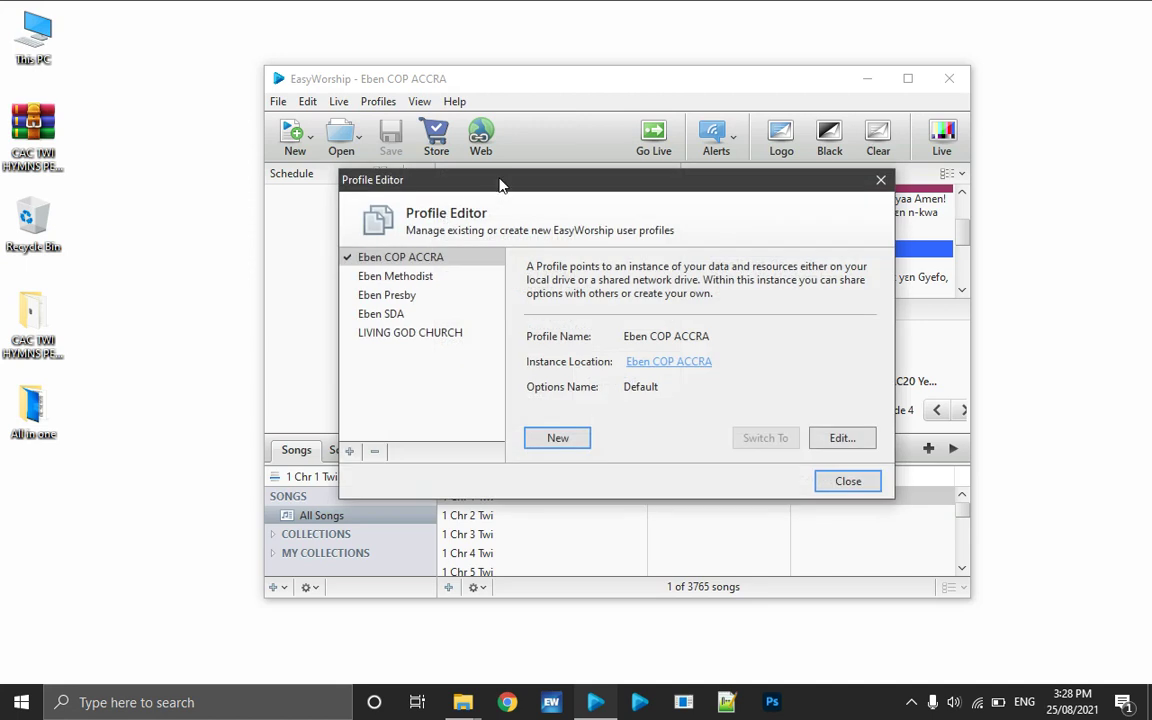
left_click_drag(502, 180, 645, 118)
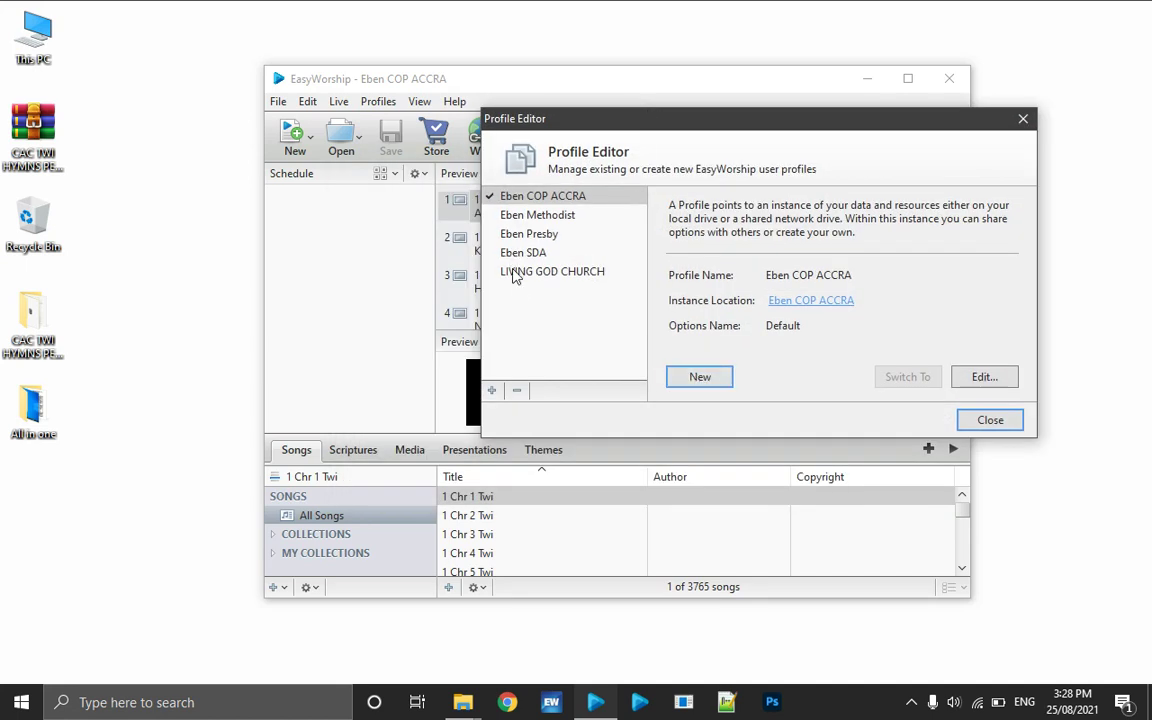
left_click(700, 377)
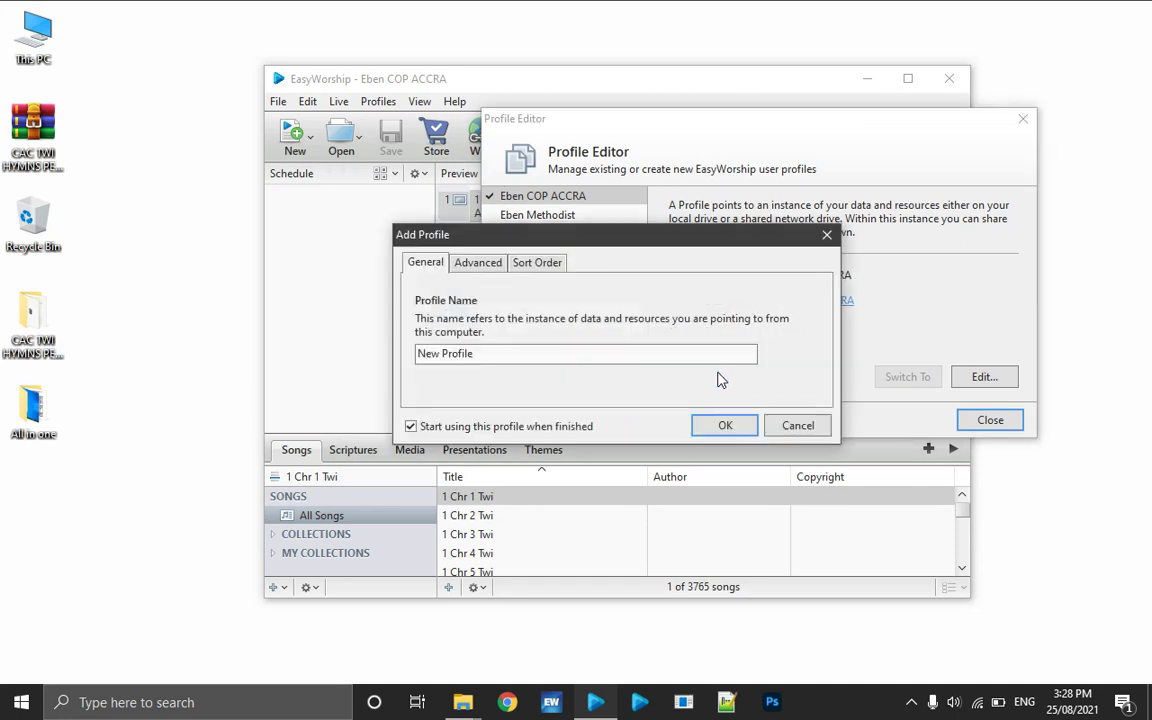
left_click_drag(486, 353, 364, 374)
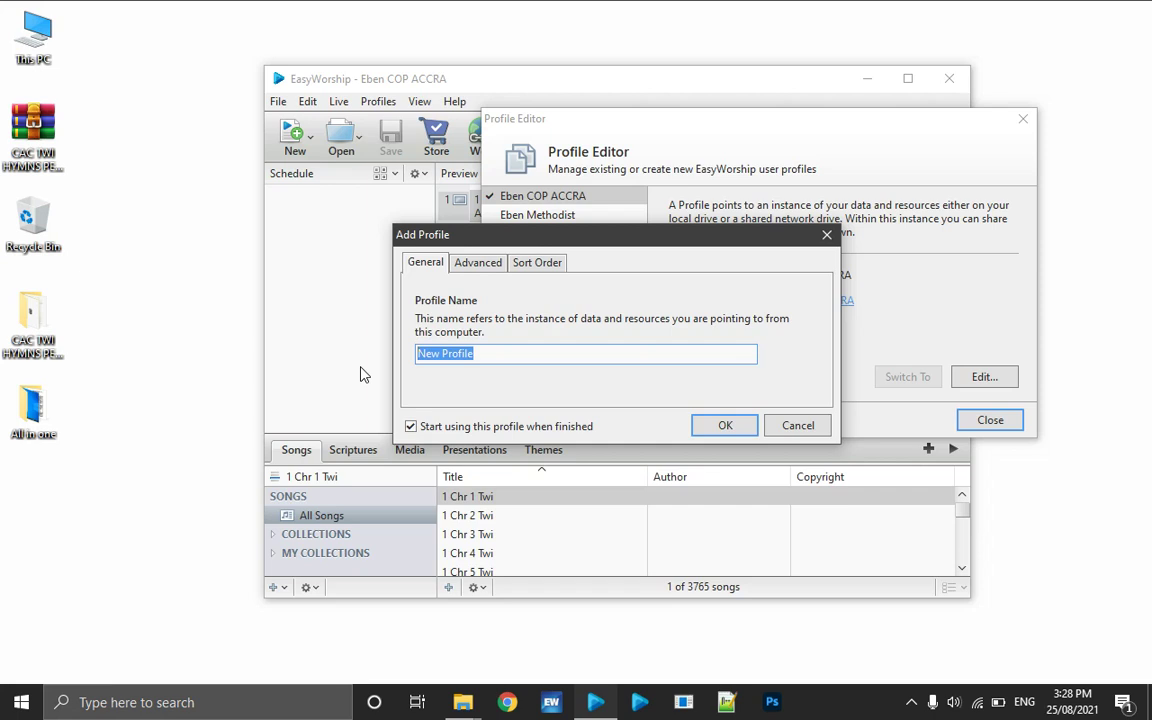
type("sTud")
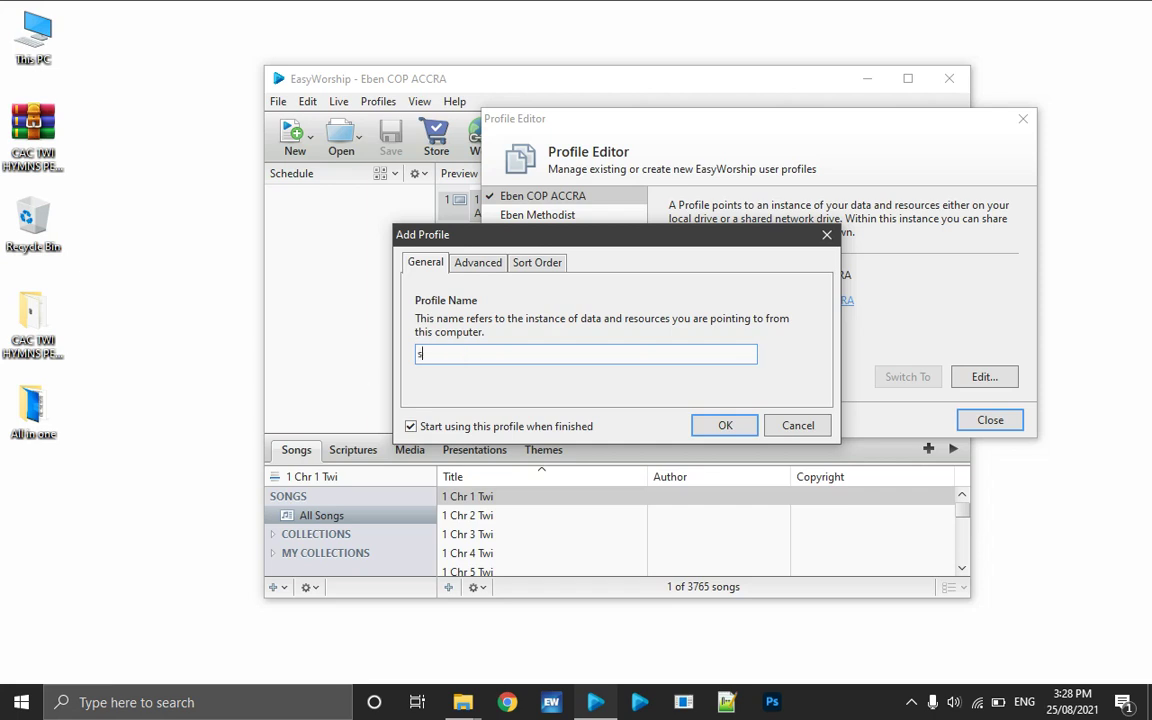
key("BackSpace")
key("BackSpace")
key("BackSpace")
key("BackSpace")
type("Studio CACI")
left_click(722, 430)
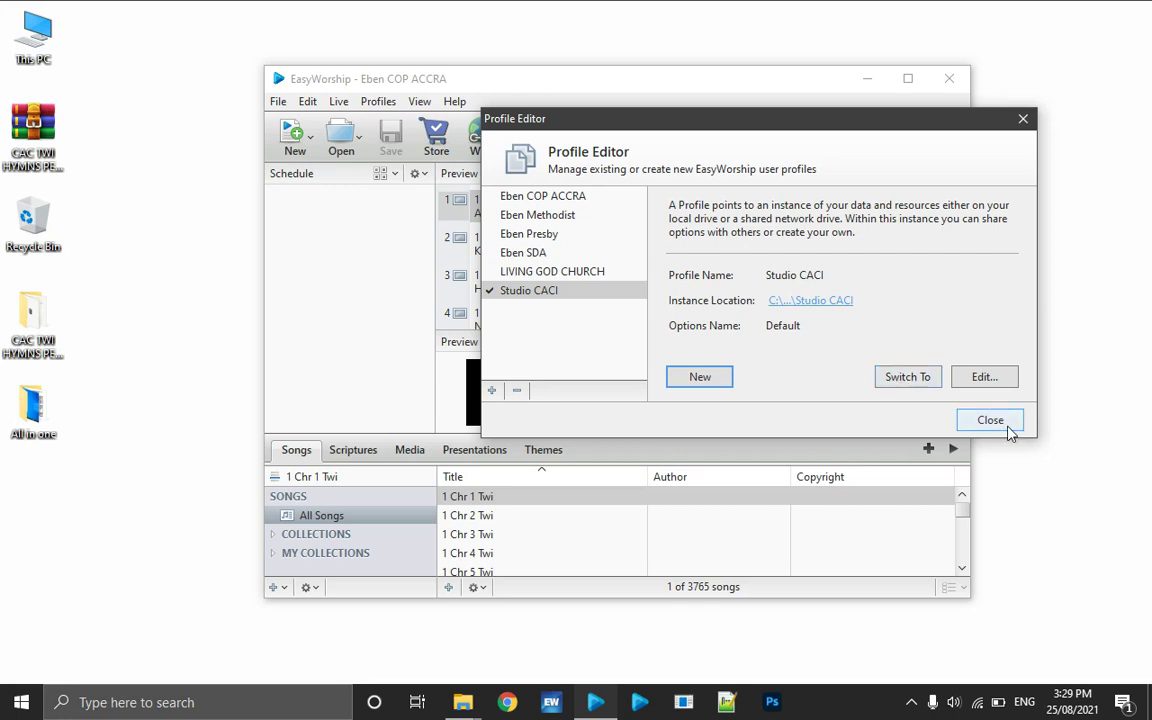
Switch to Studio CACI without demo data, then open the extracted hymns folder
left_click(910, 377)
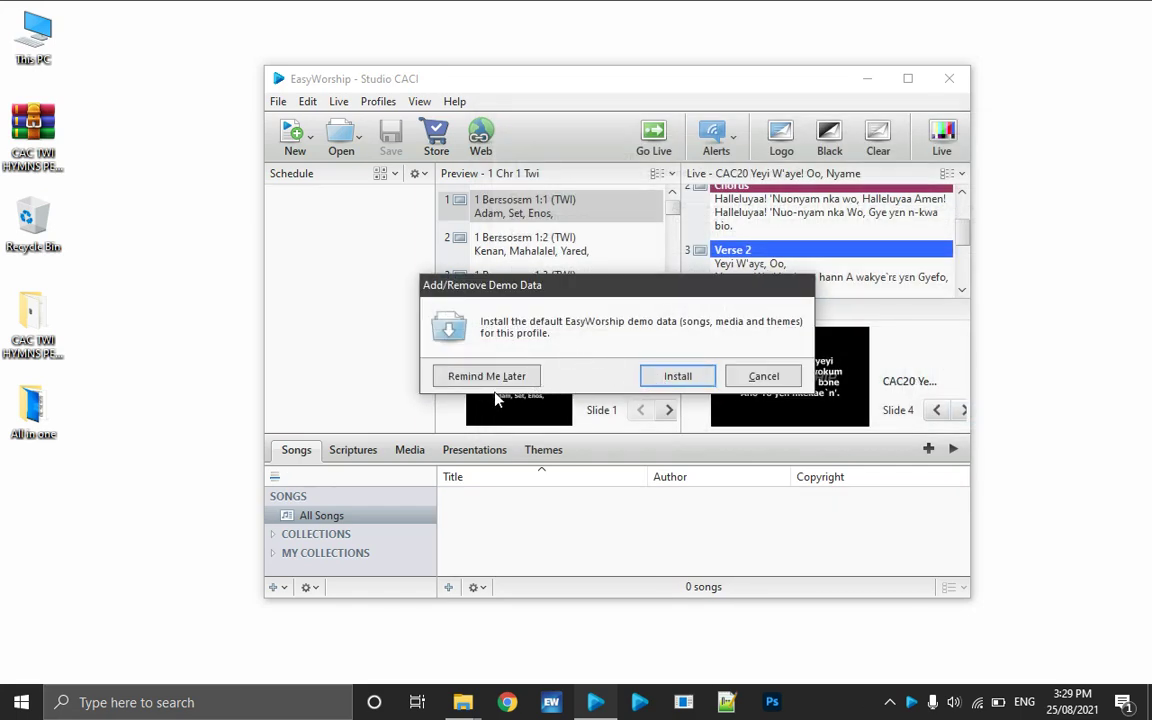
left_click(764, 381)
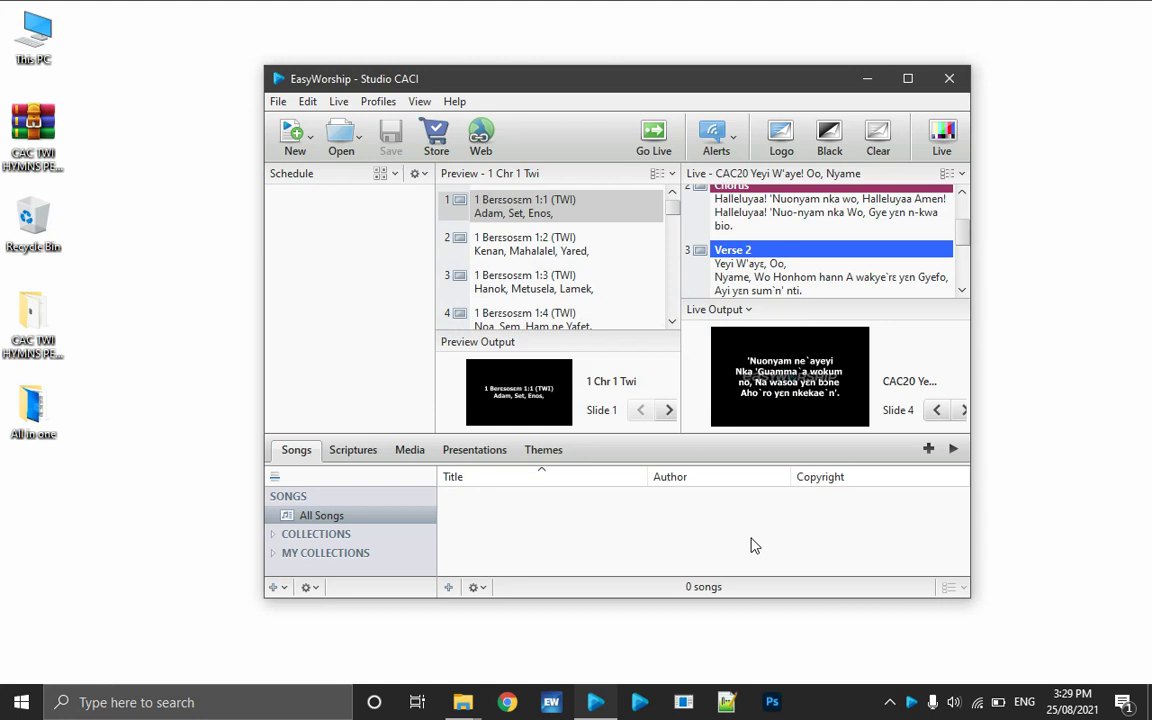
left_click(40, 318)
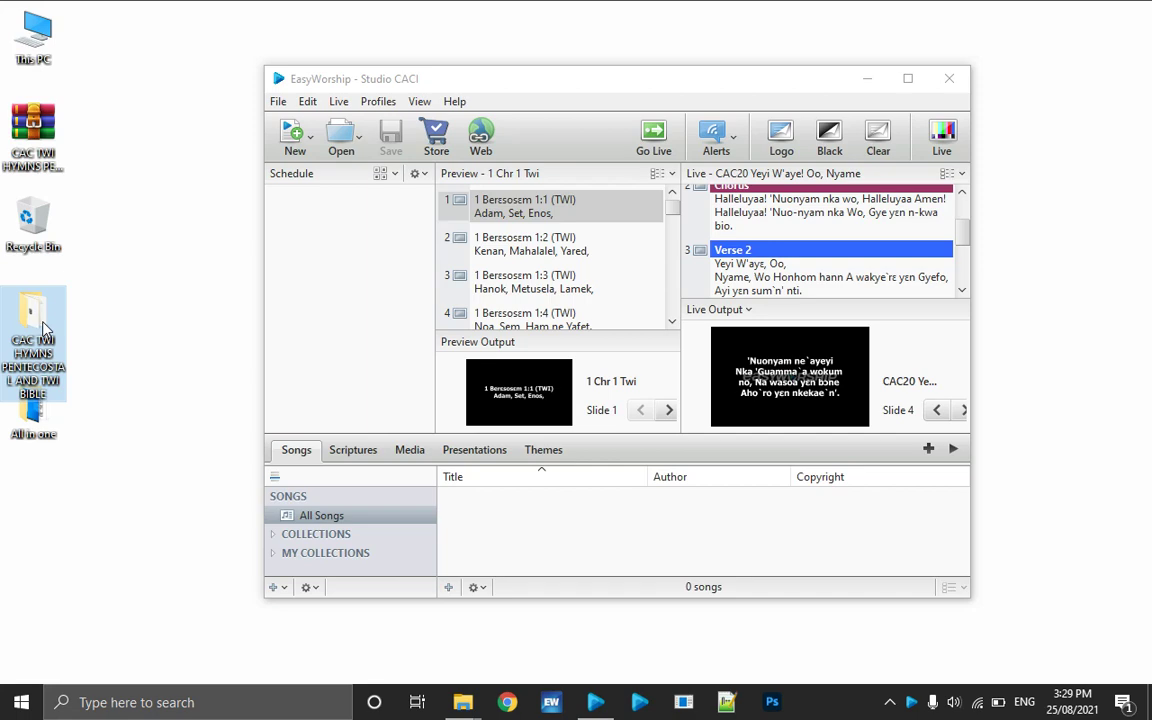
double_click(44, 328)
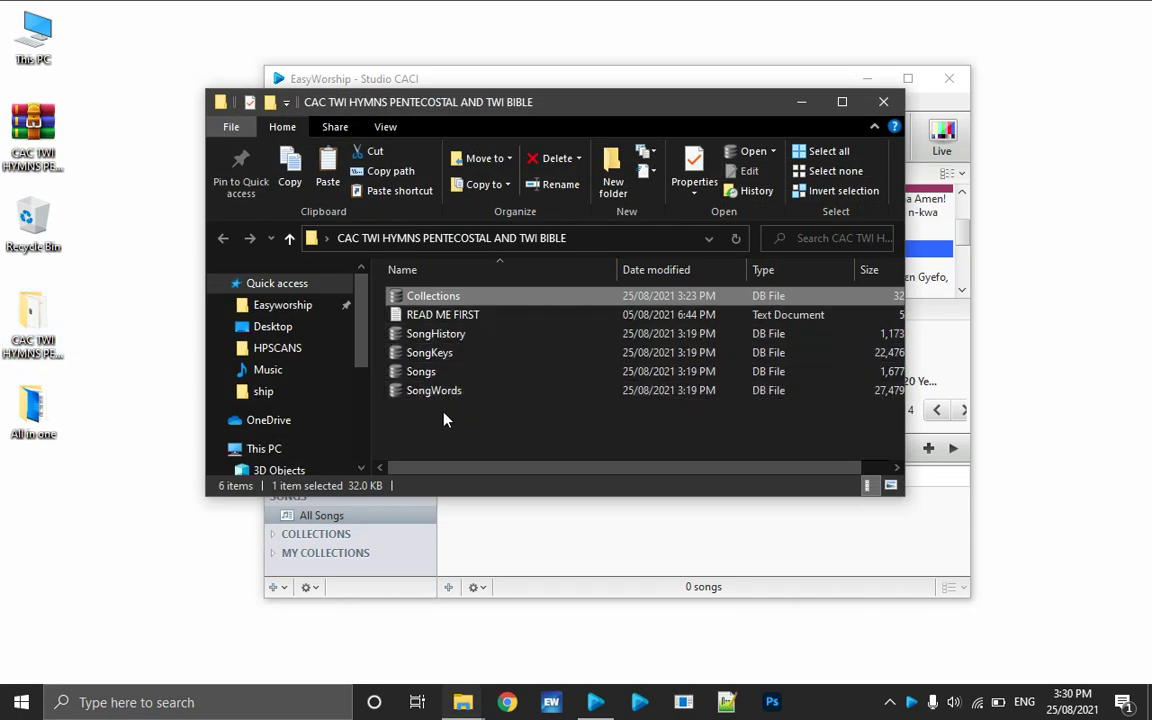
Copy SongHistory through SongWords plus Collections, then close the hymns folder
left_click_drag(446, 420, 463, 337)
left_click(470, 298, "ctrl")
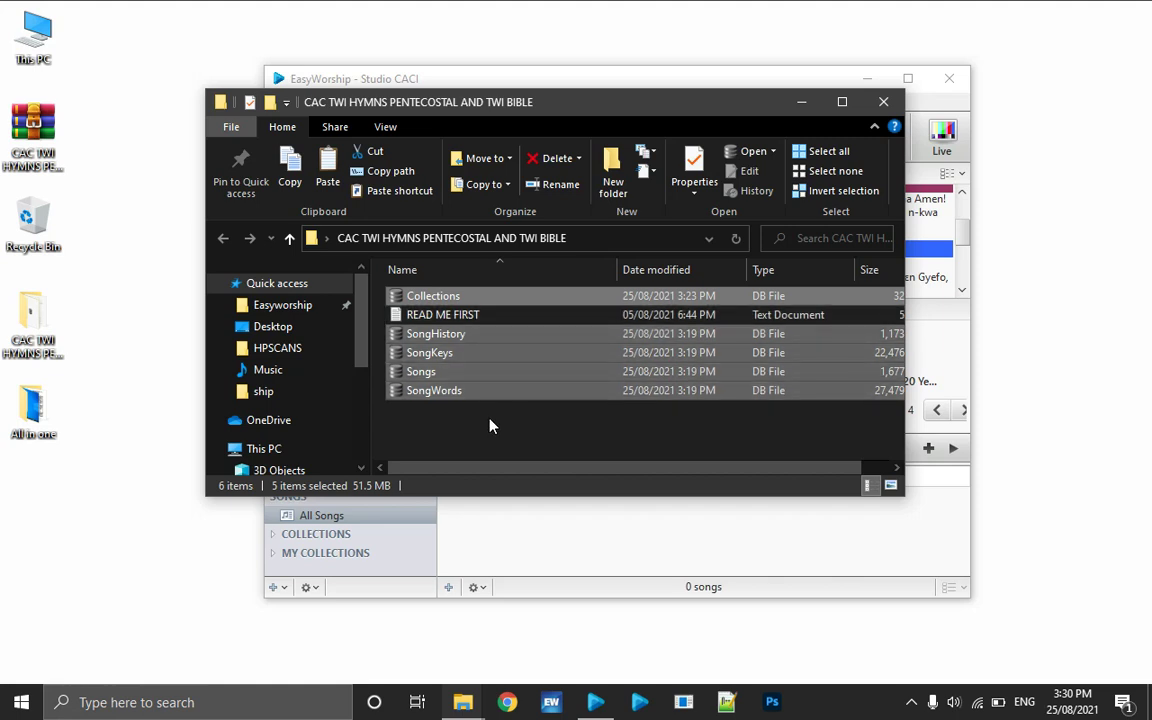
right_click(498, 381)
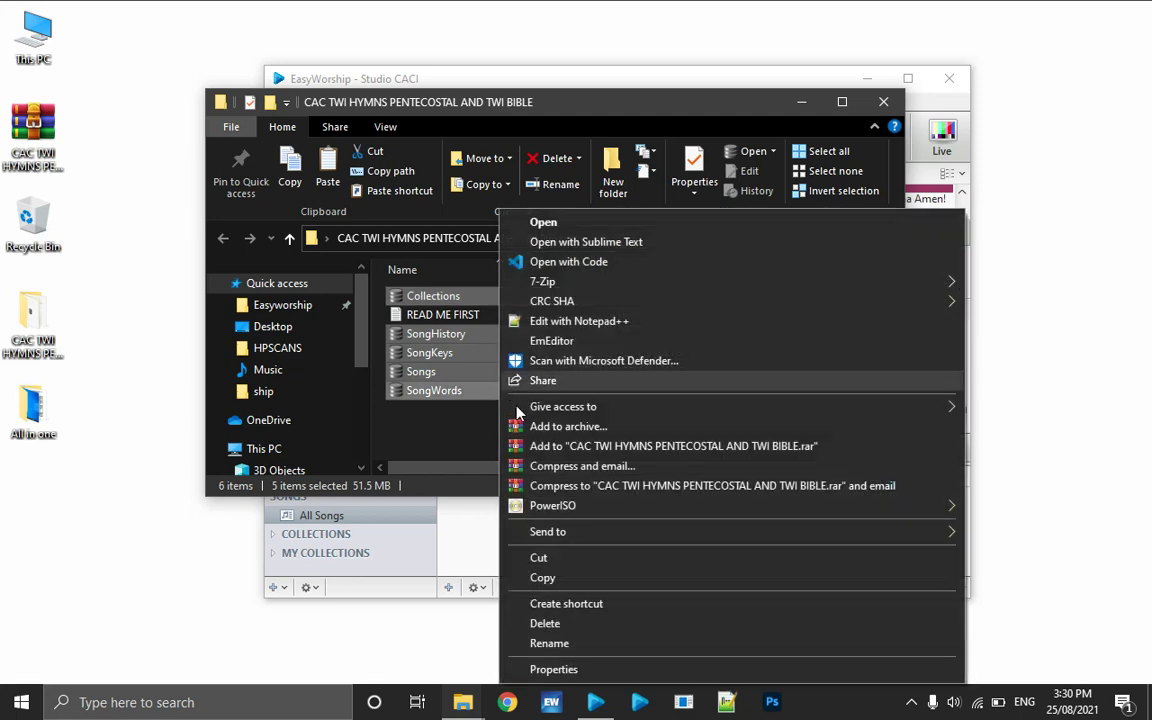
left_click(545, 581)
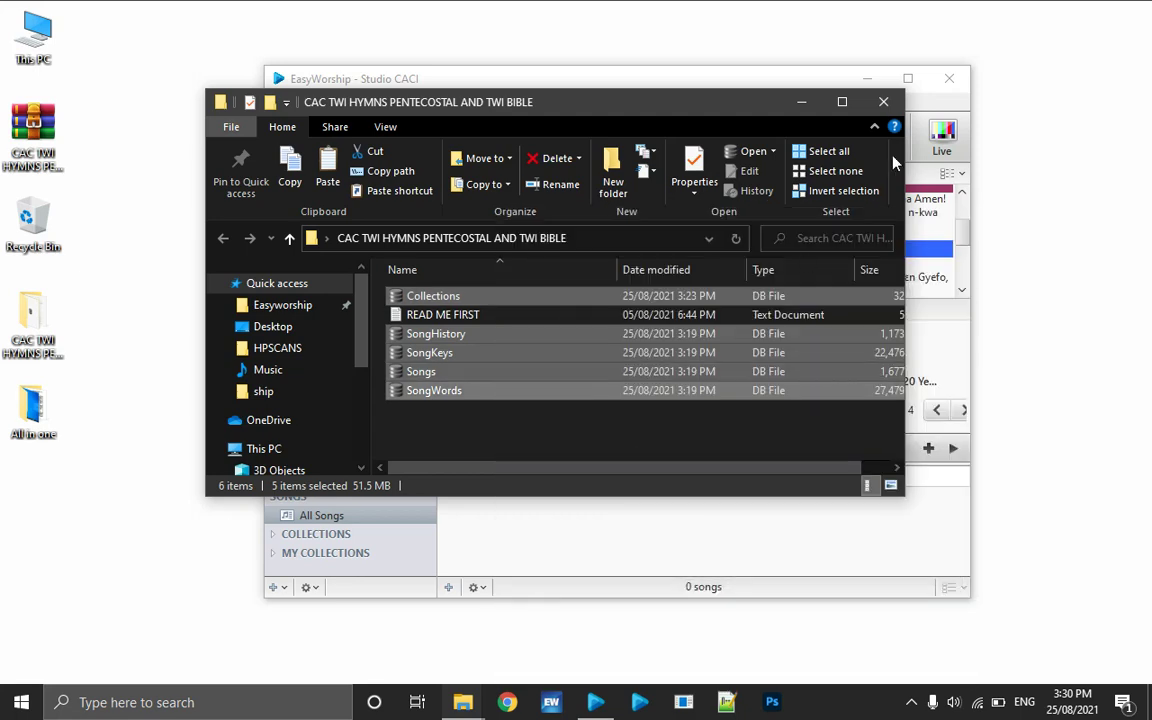
left_click(883, 101)
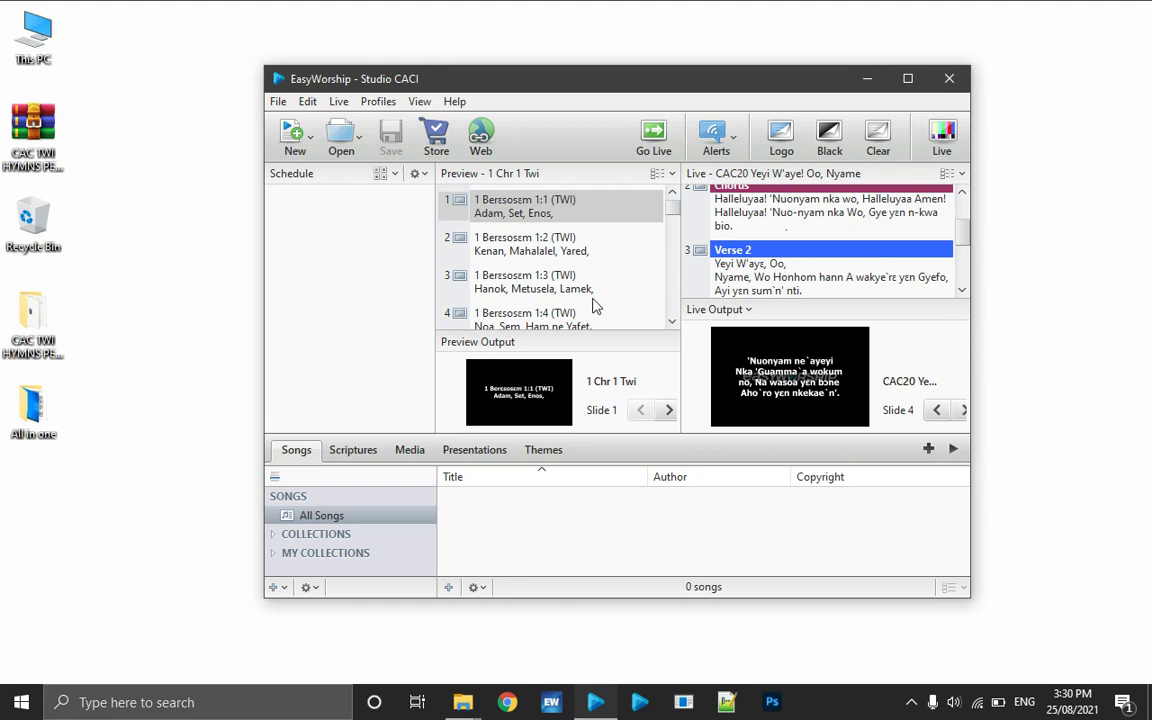
Open the Studio CACI profile's instance folder from the Profiles Manager
left_click(380, 103)
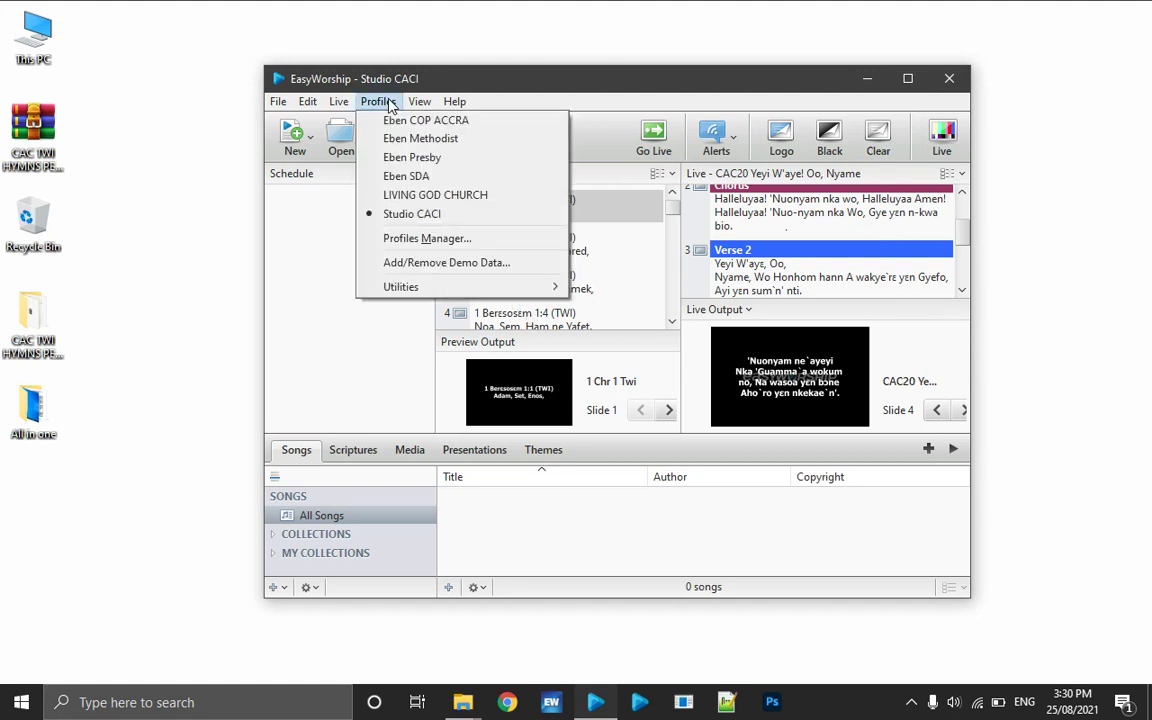
left_click(425, 239)
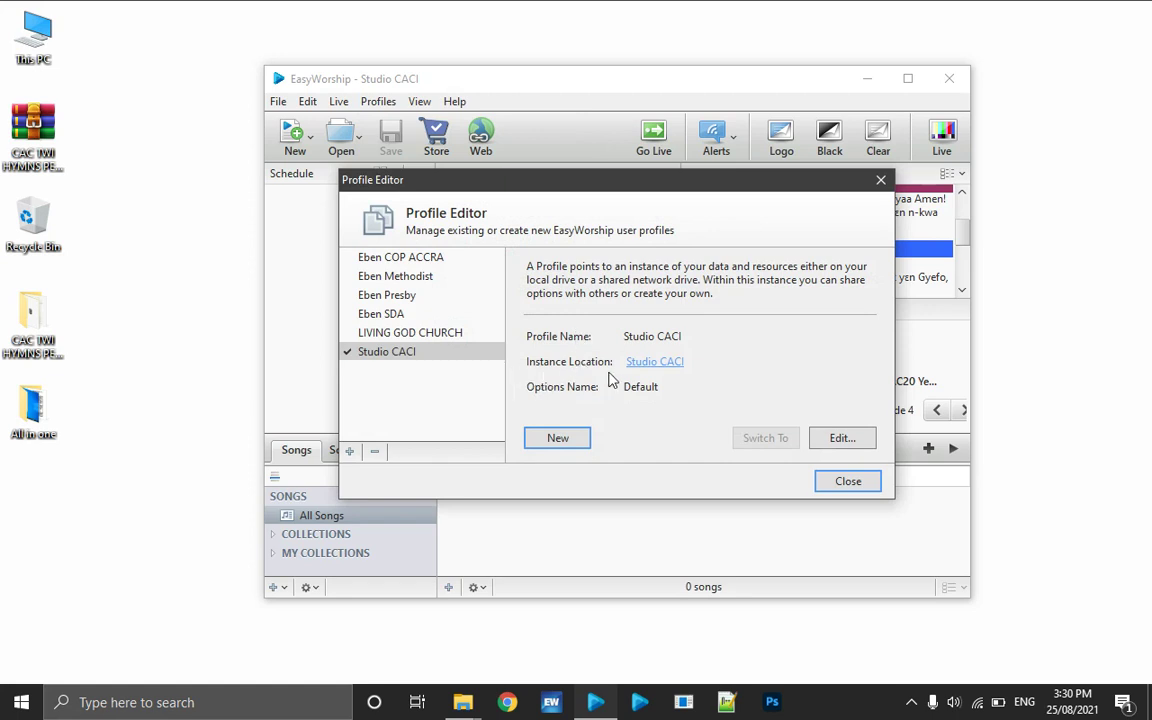
mouse_move(643, 372)
left_click(657, 367)
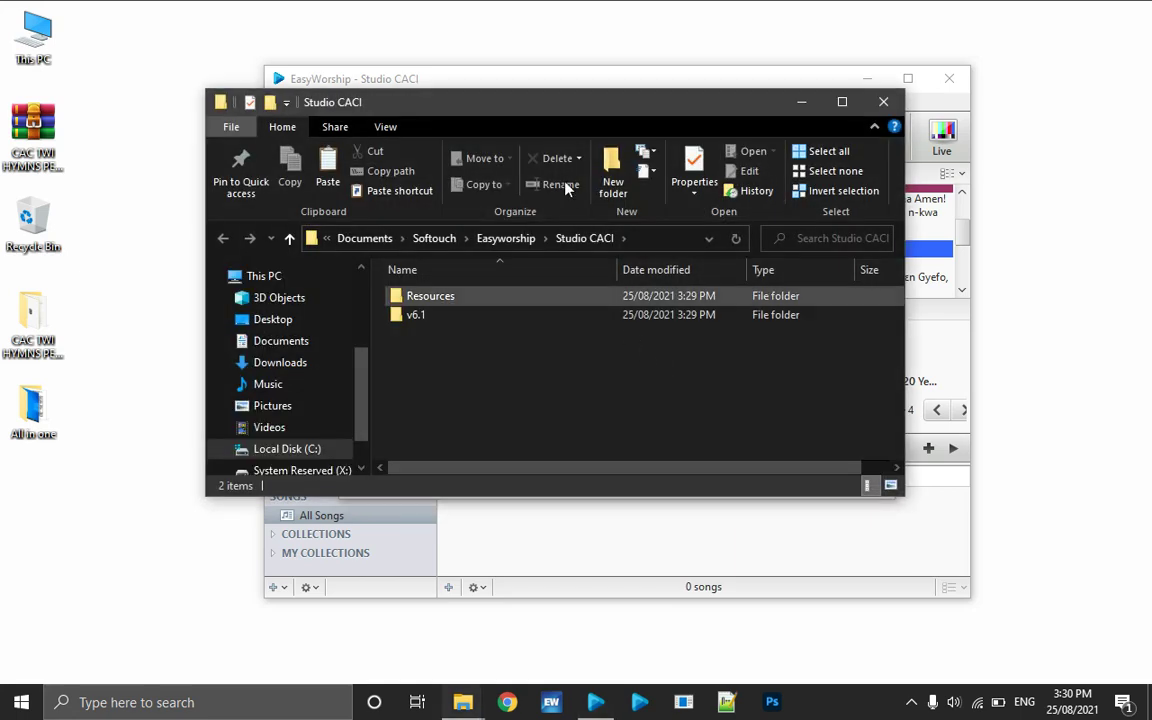
left_click_drag(548, 103, 705, 156)
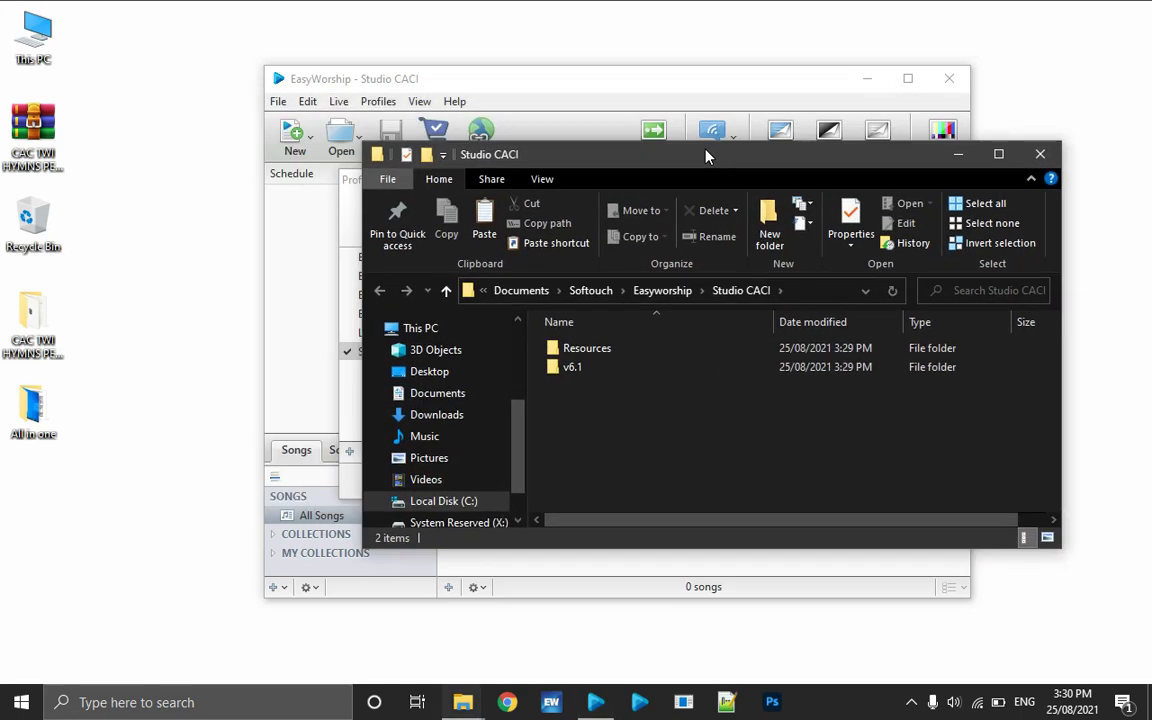
Paste the five song files into v6.1 > Databases > Data, replacing the existing ones
double_click(575, 376)
double_click(588, 350)
double_click(584, 367)
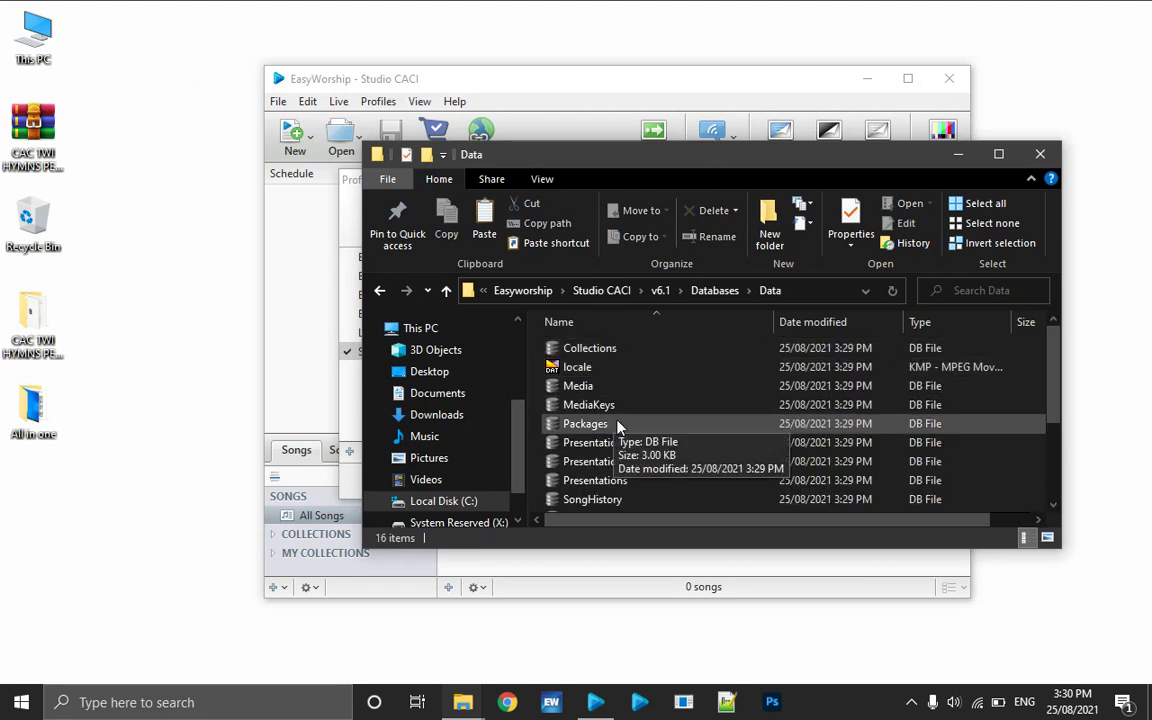
right_click(533, 415)
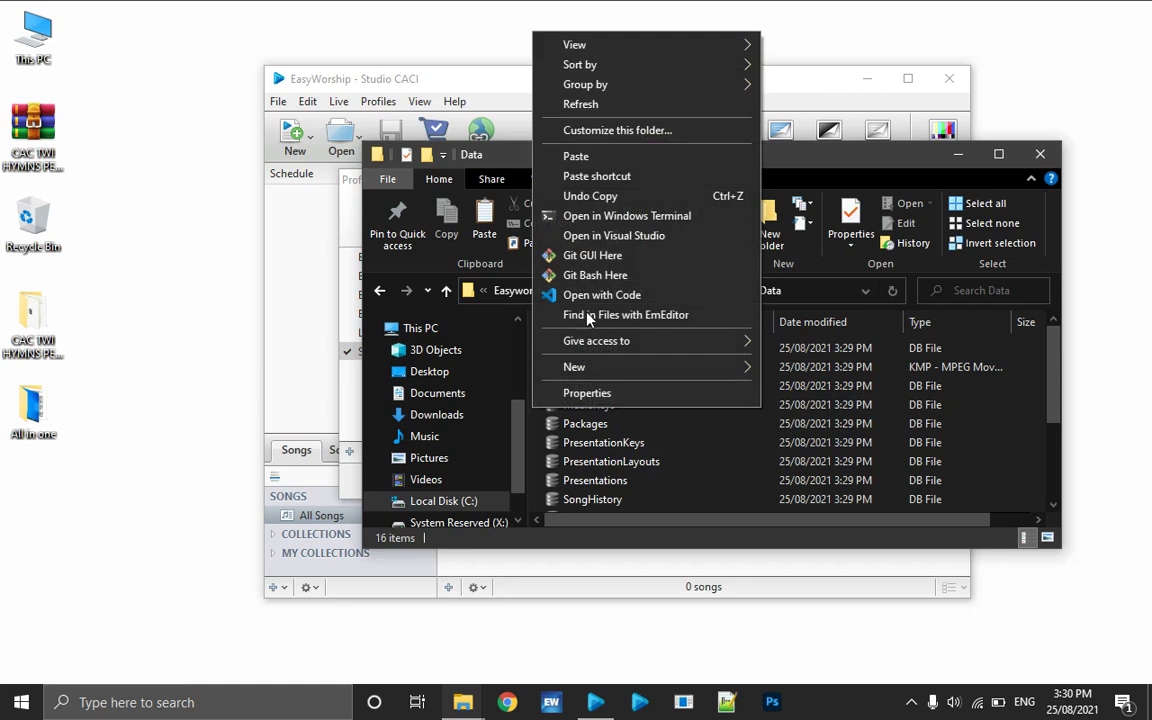
left_click(605, 157)
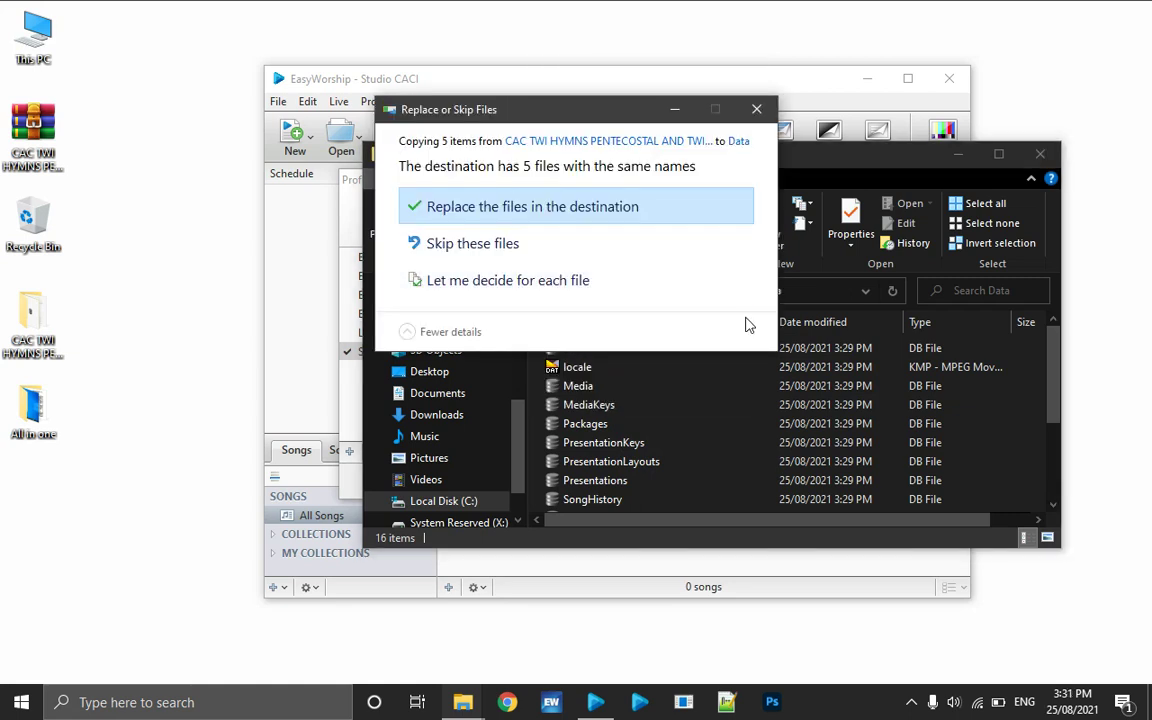
left_click(585, 207)
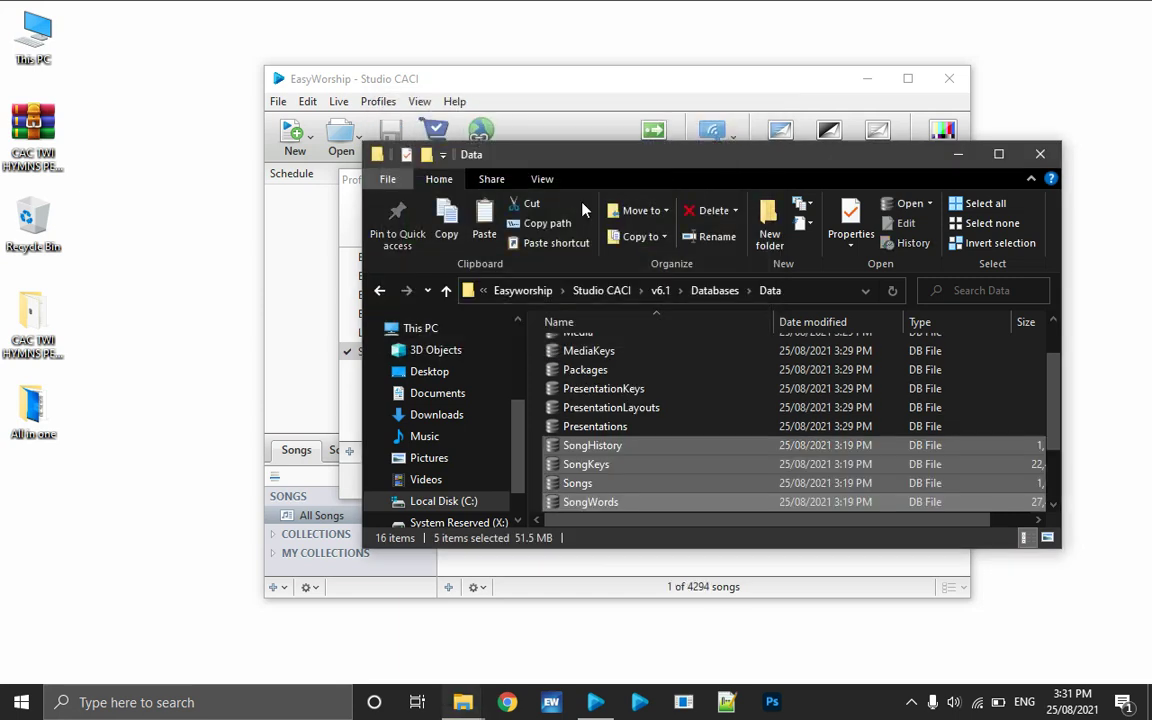
left_click(958, 155)
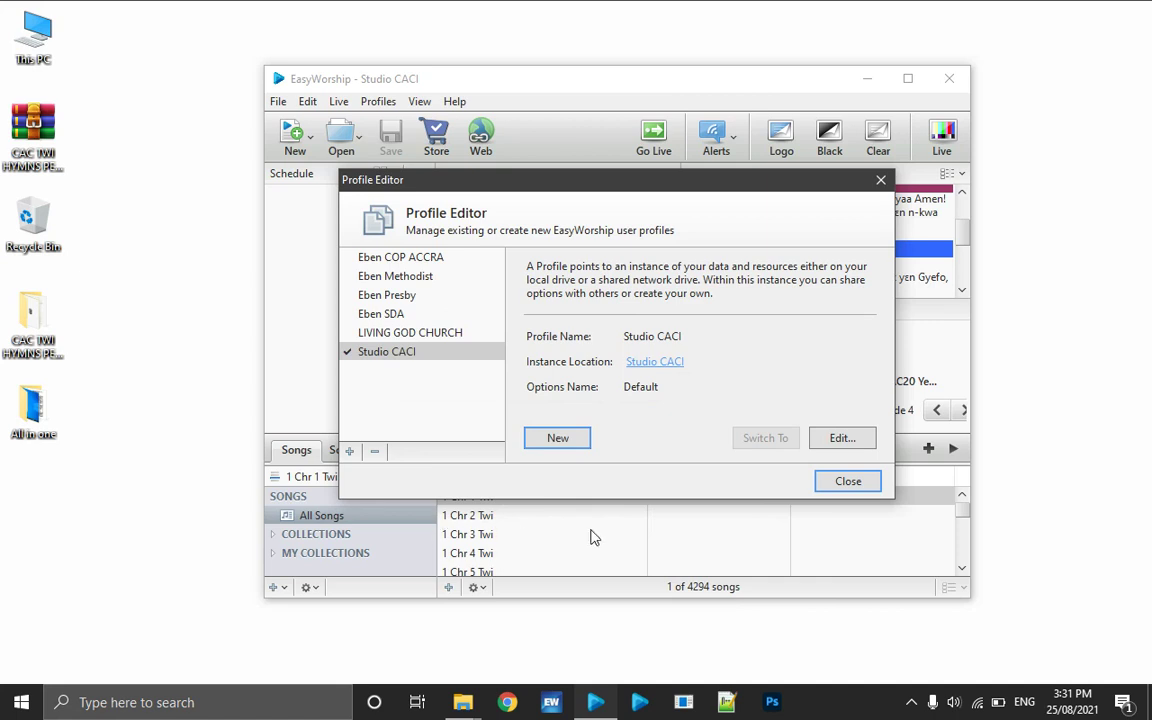
Close the profile editor, maximize EasyWorship, and list the 529 songs in CAC TWI HYMNS
left_click(866, 481)
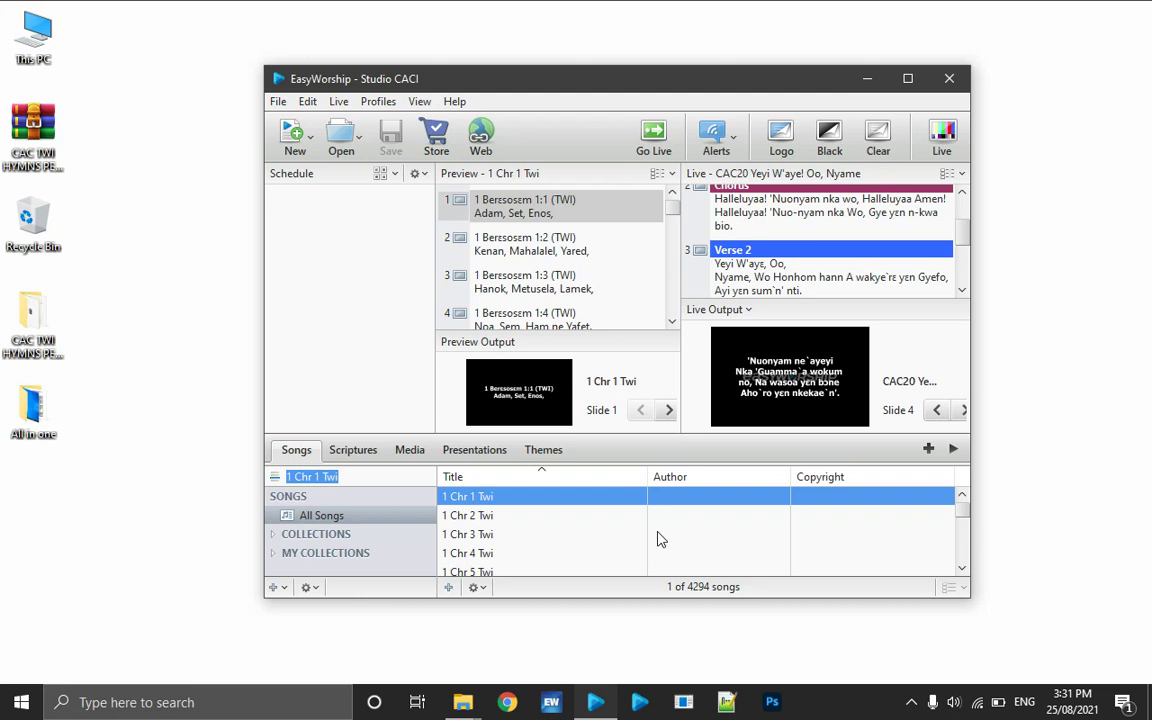
left_click(908, 79)
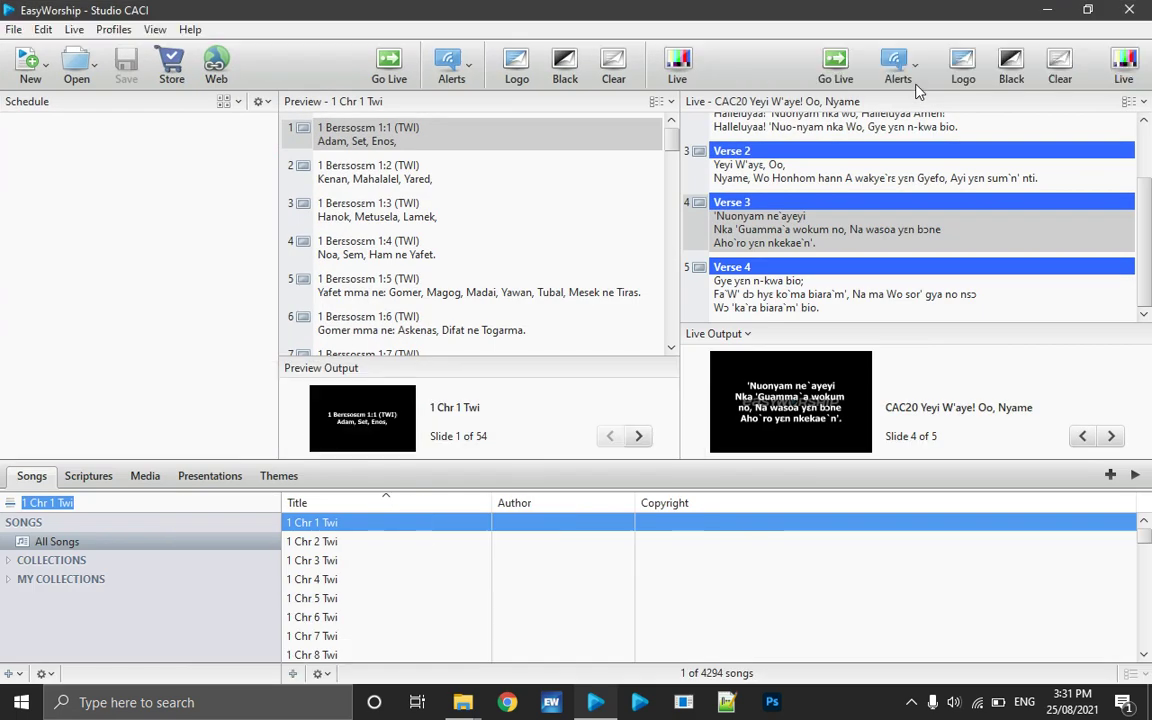
left_click(9, 561)
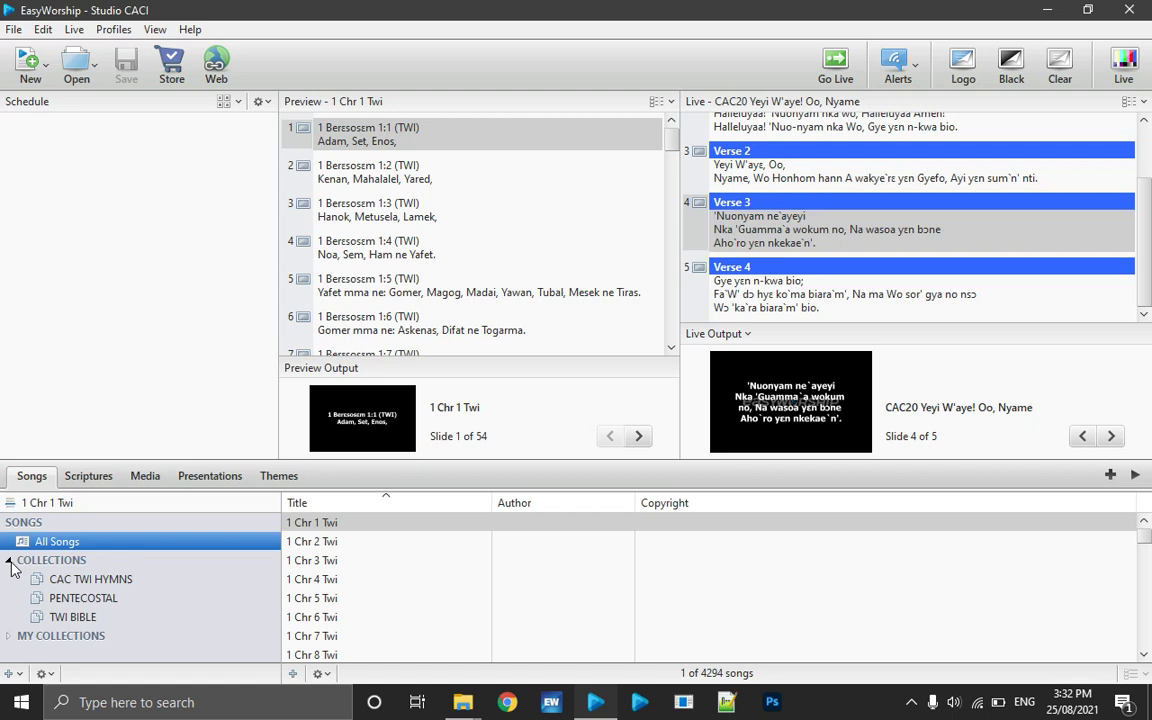
left_click(127, 581)
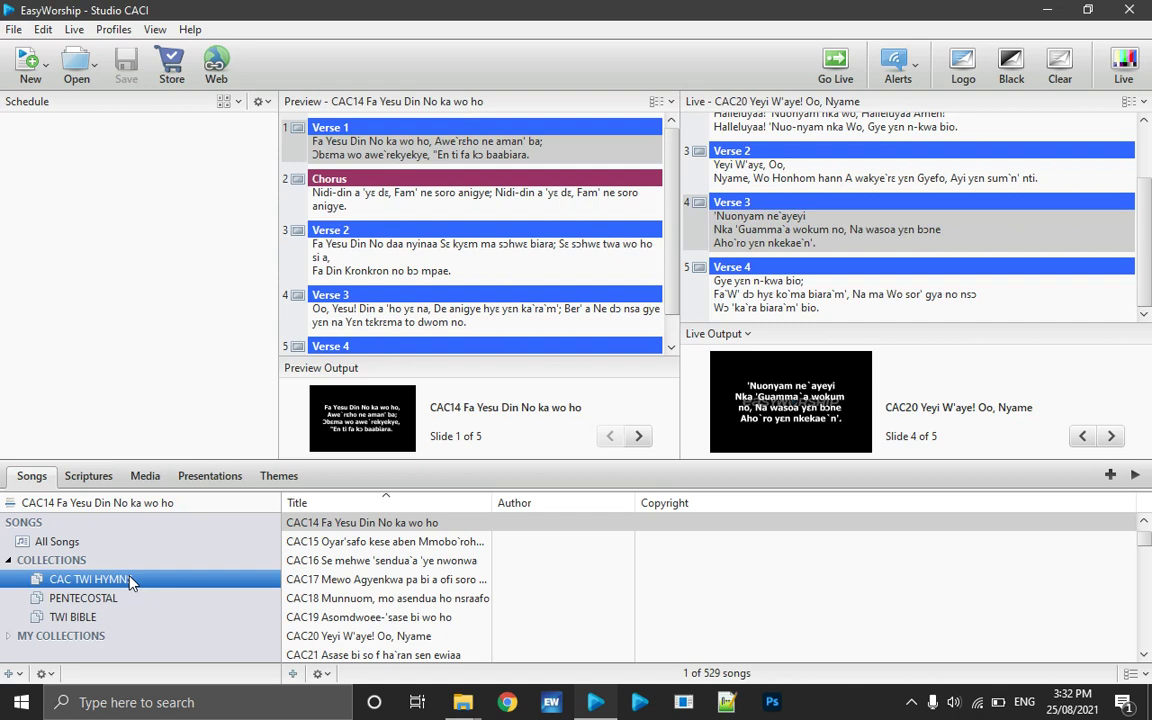
Search the song list for CAC8 so the hymn loads into the preview
left_click(51, 503)
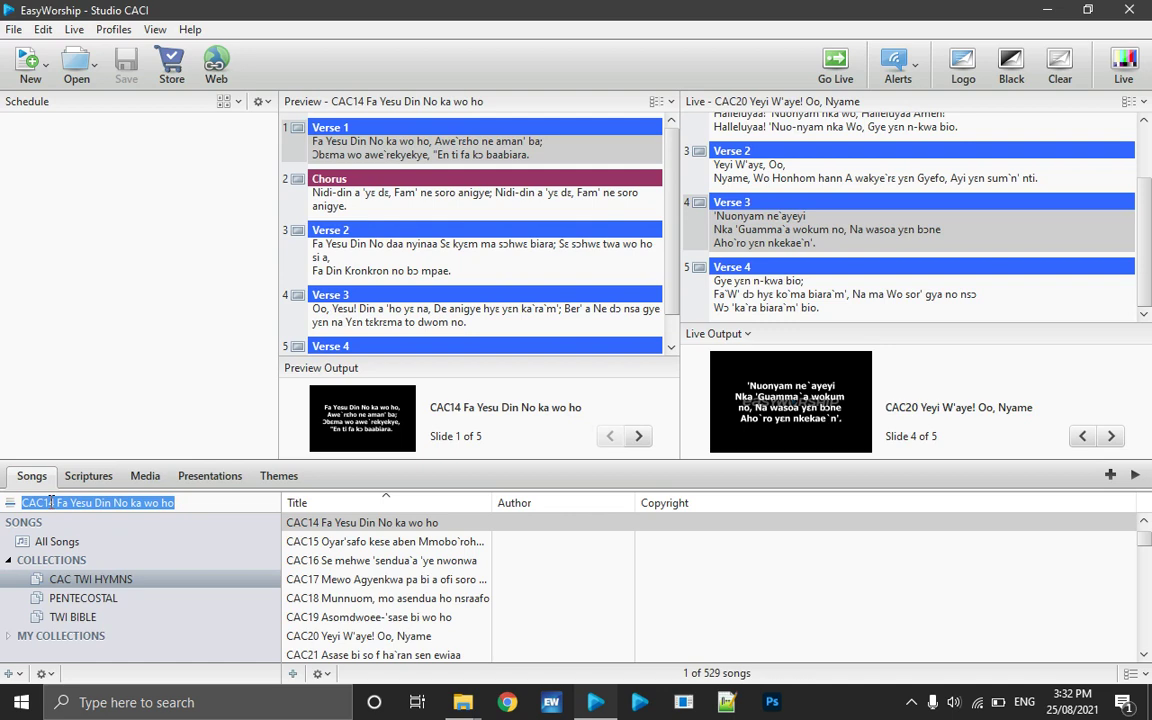
type("CA")
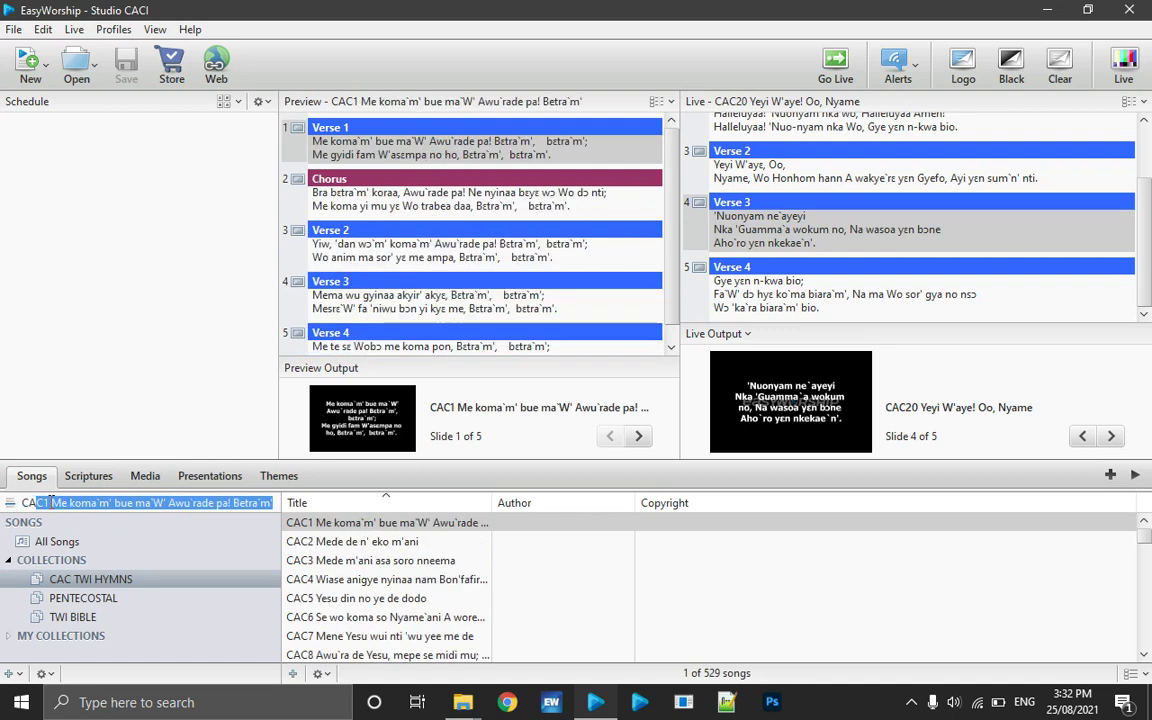
type("C1")
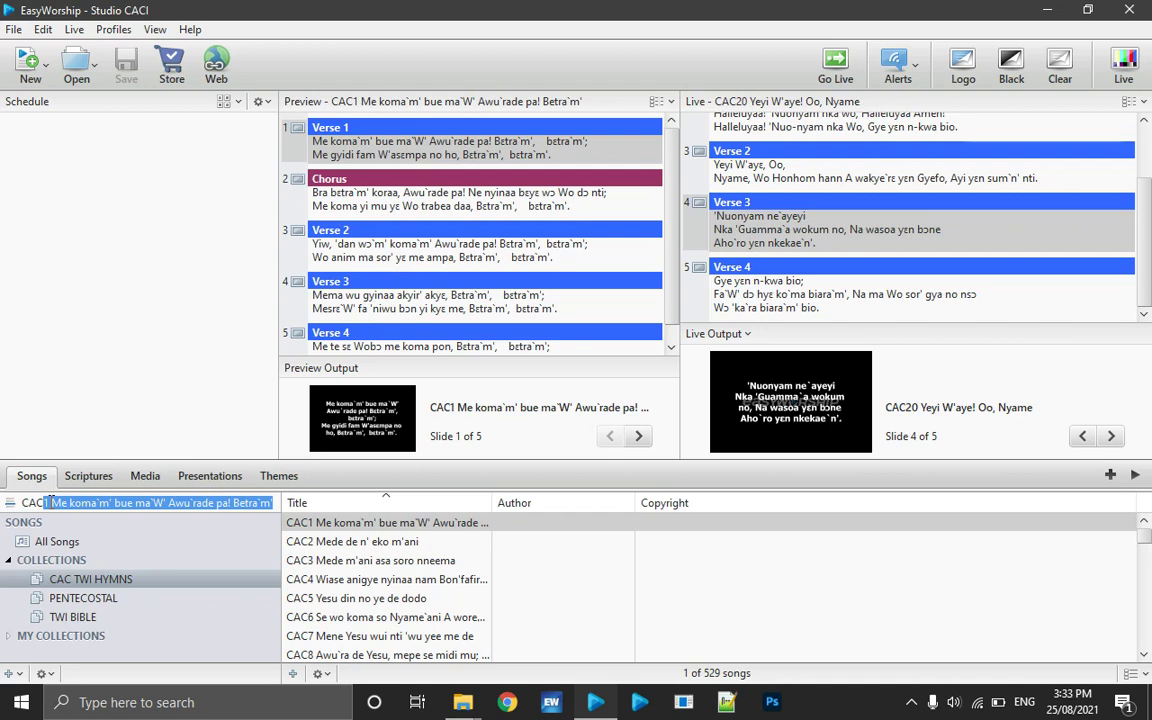
key("BackSpace")
key("BackSpace")
type("8")
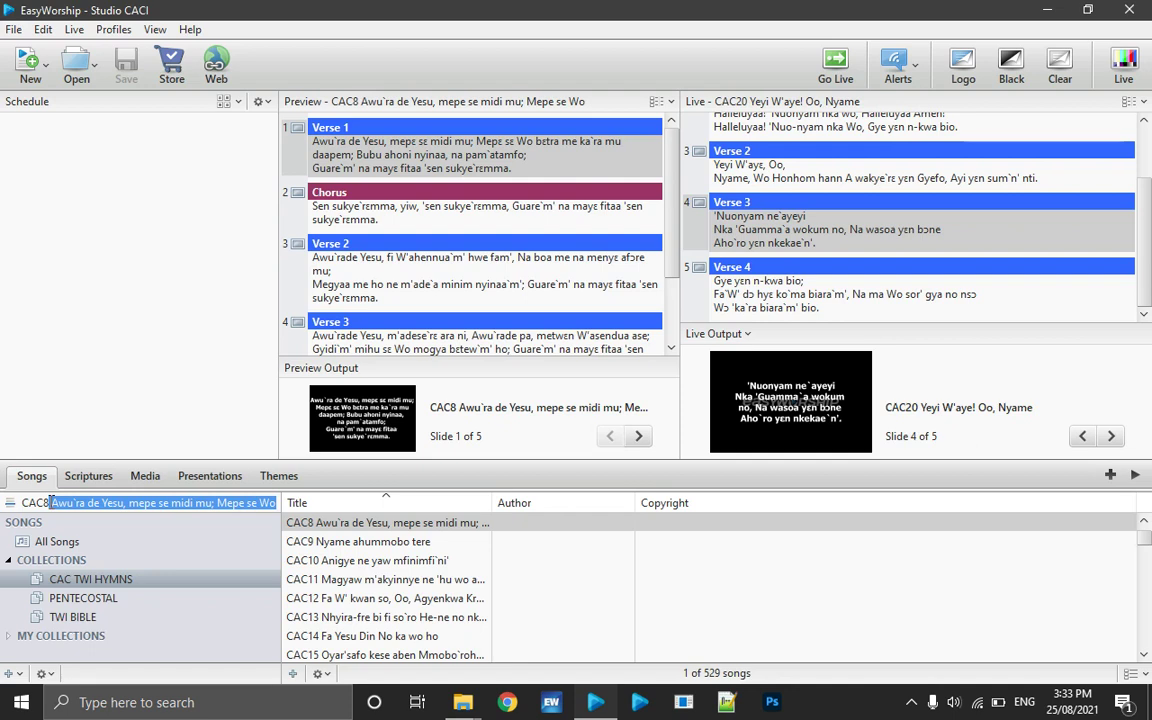
Turn on Live output and project Verse 1 of CAC8, checking the full-screen display
left_click(1120, 70)
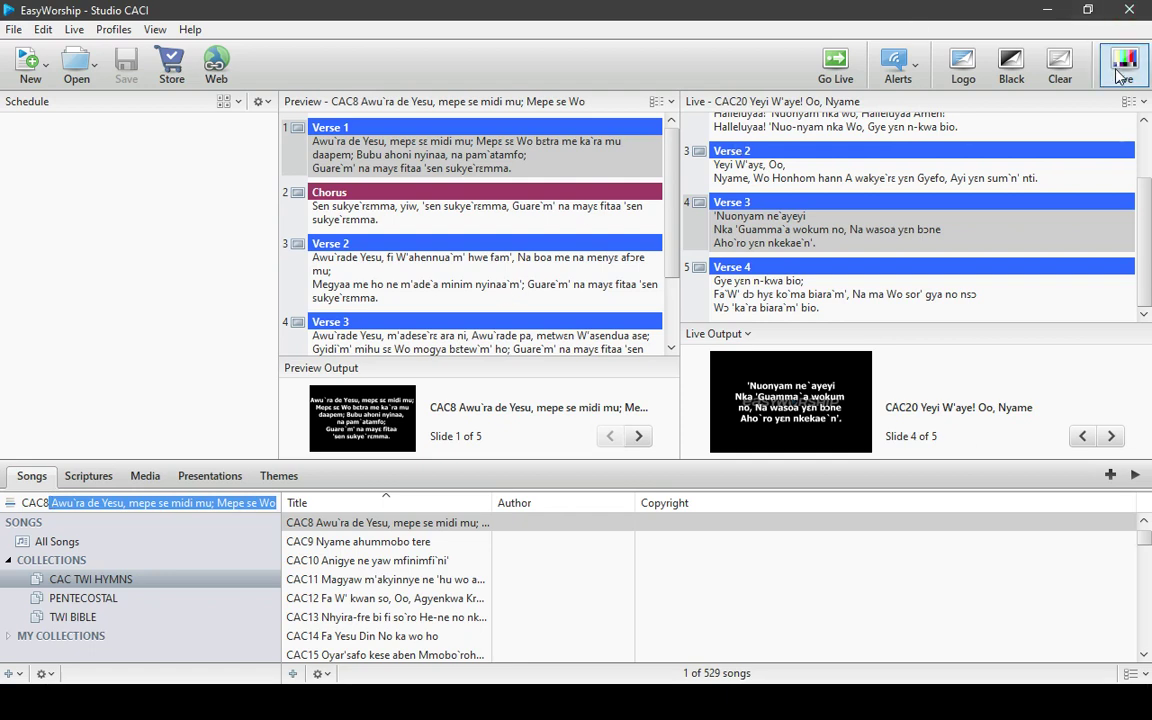
left_click(453, 157)
double_click(453, 157)
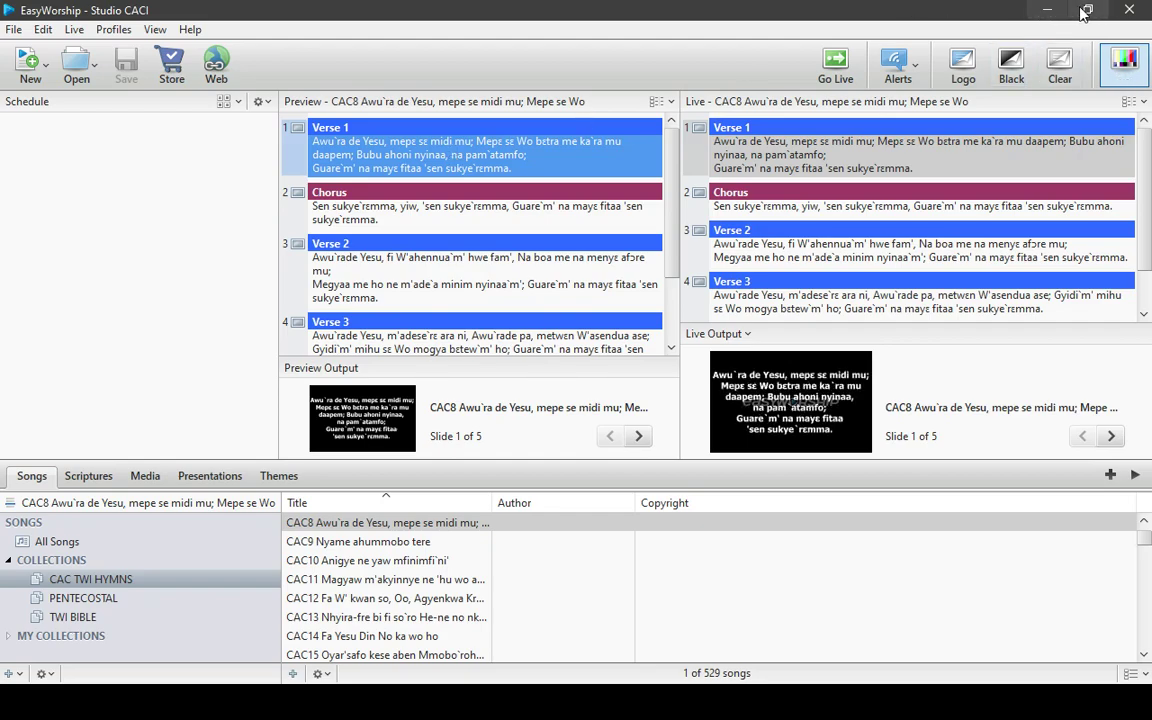
double_click(960, 10)
left_click_drag(658, 98, 617, 137)
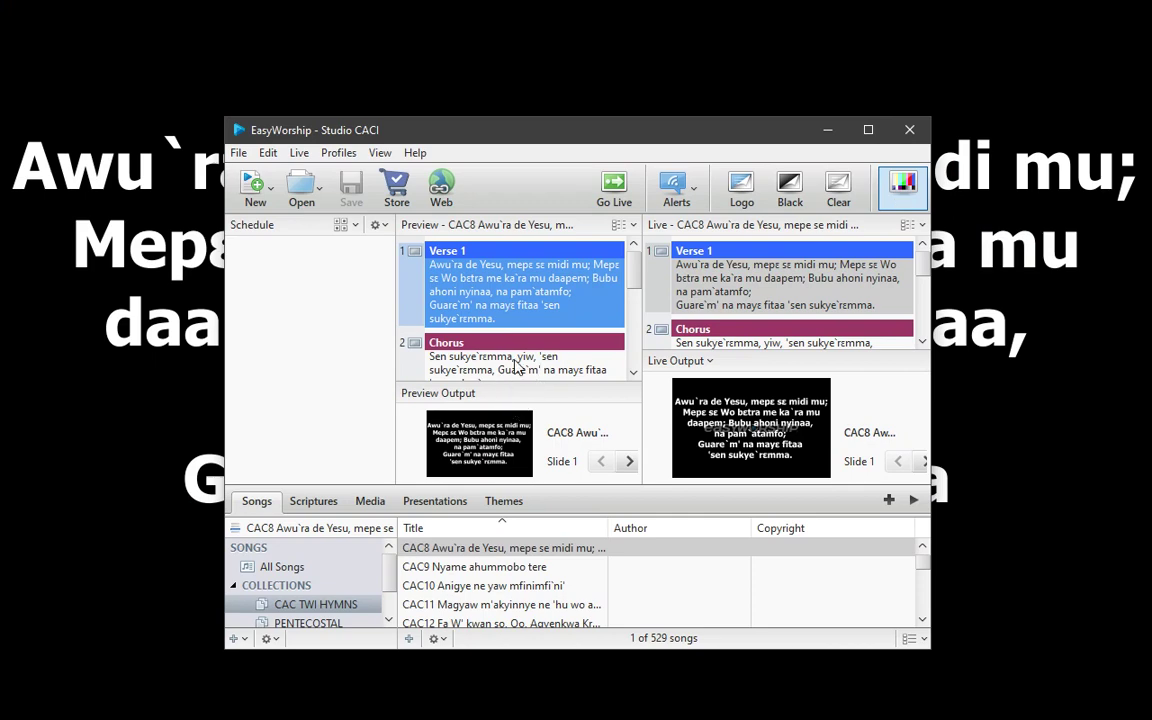
left_click(868, 129)
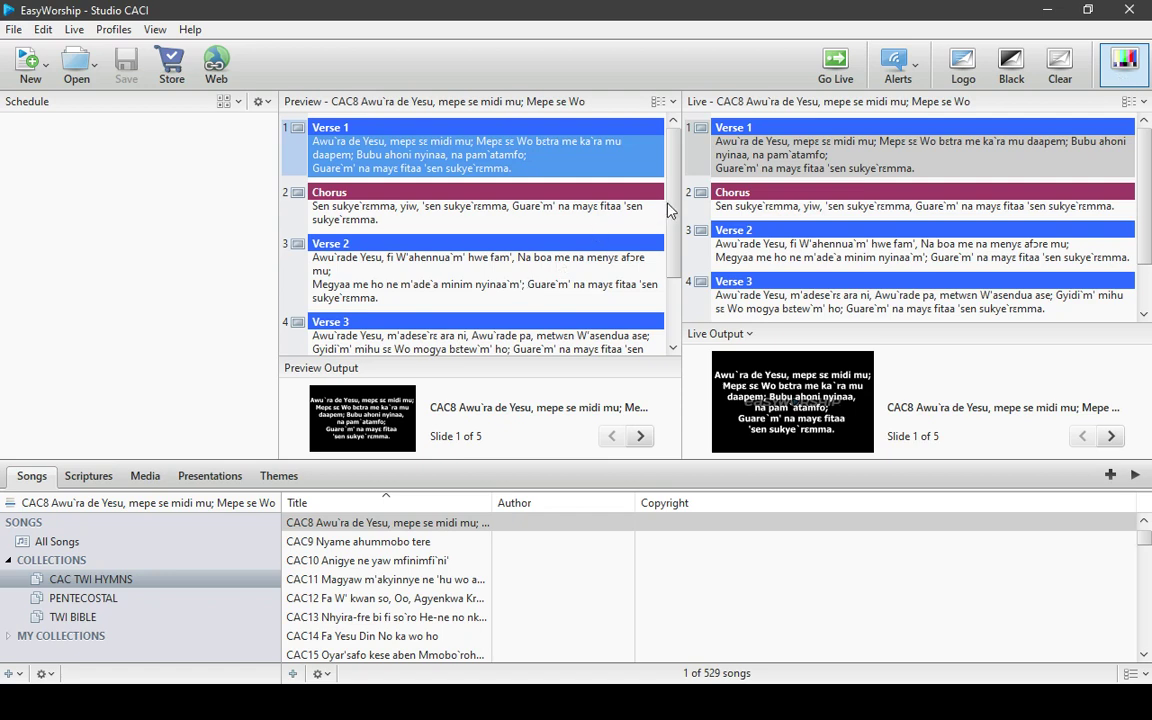
Load hymn CAC20 'Yeyi W'aye! Oo, Nyame' into the preview, then clear the search field
mouse_move(673, 231)
left_mouse_down()
mouse_move(673, 285)
mouse_move(673, 221)
left_mouse_up()
scroll(673, 285, "down", 1)
scroll(673, 289, "up", 1)
left_click(52, 509)
left_click(52, 504)
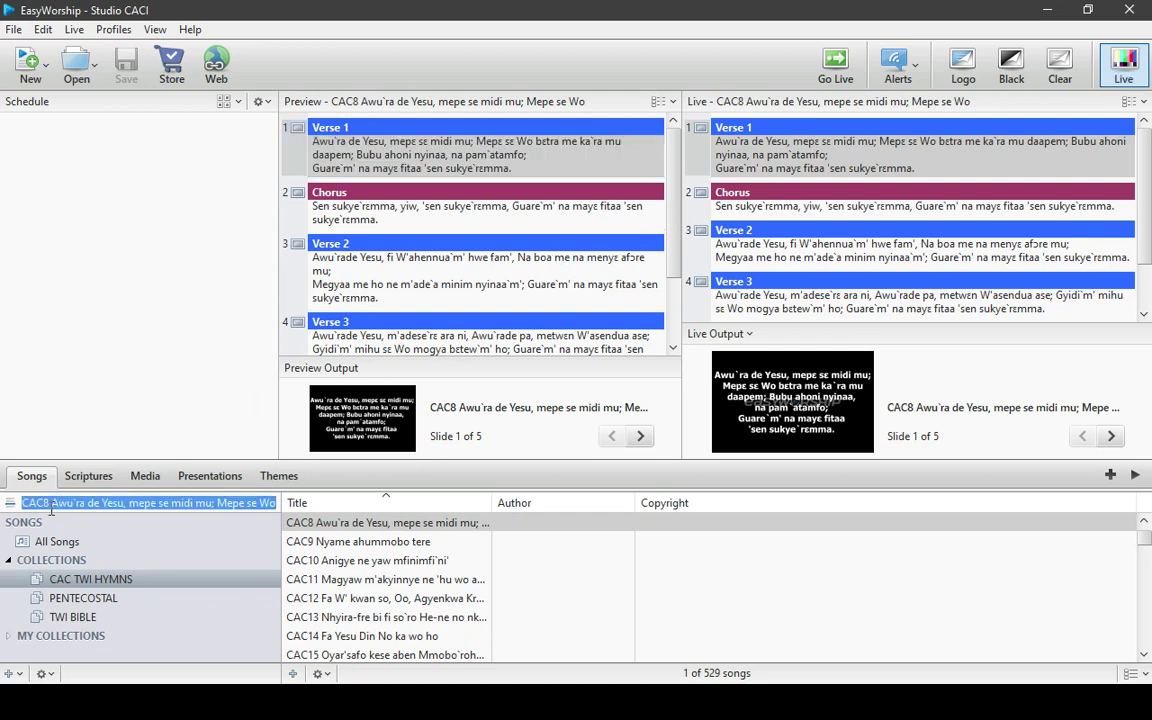
type("CAC1")
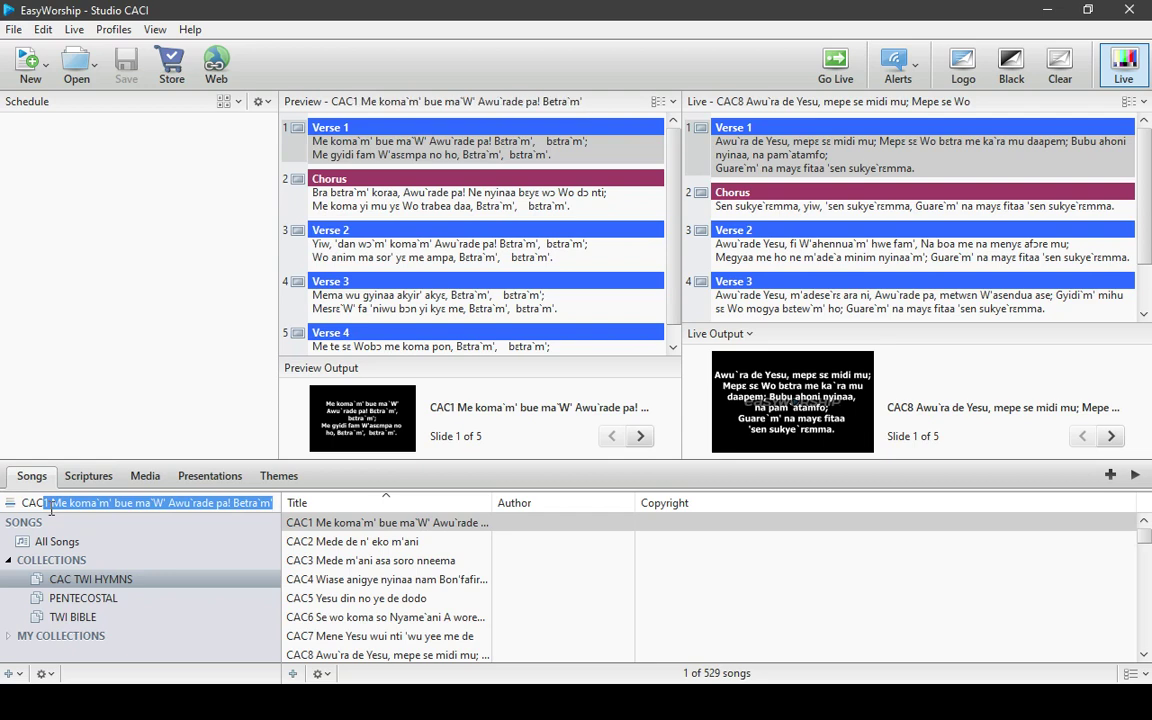
type("20 Yeyi W'aye! Oo, Nyame")
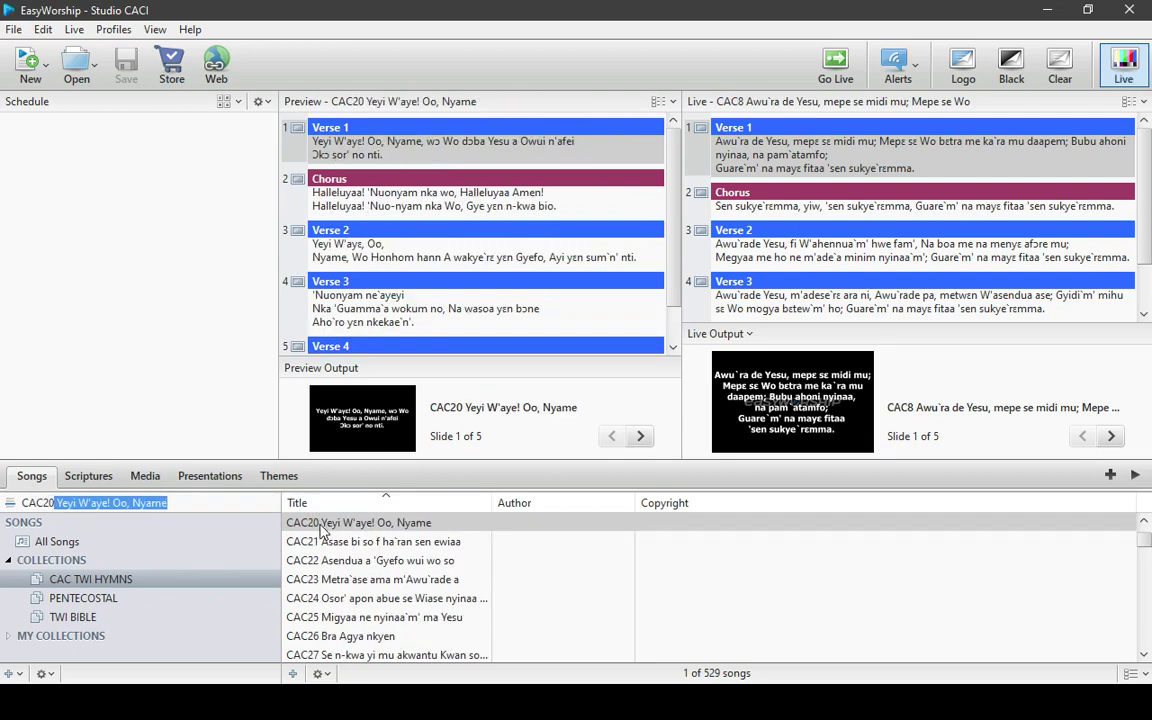
left_click(28, 504)
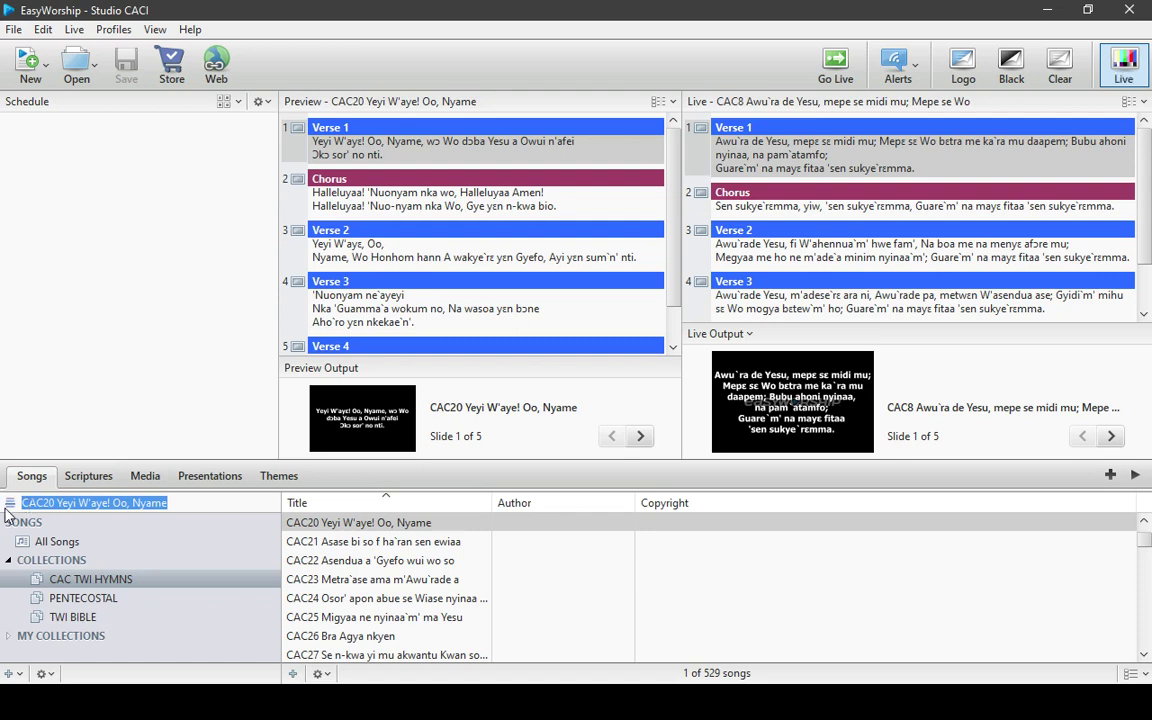
key("BackSpace")
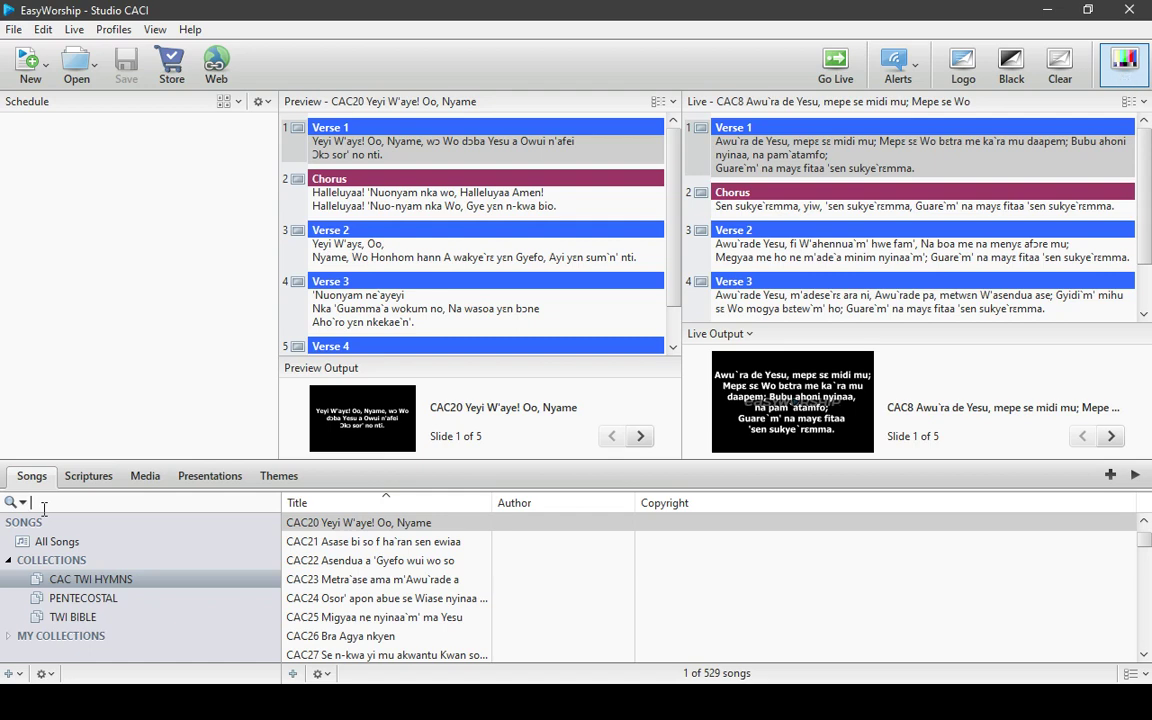
Search 'fa yesu din', preview CAC126 and CAC238, and show CAC238's Chorus slide
type("fa yesu din")
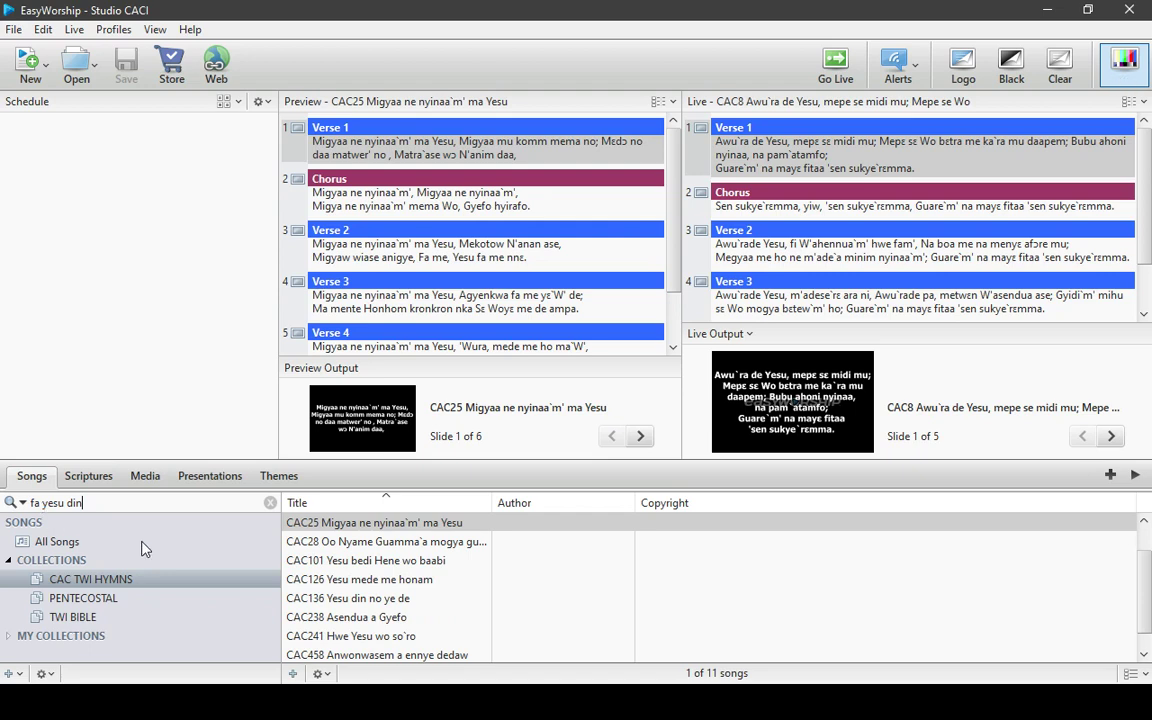
left_click(403, 580)
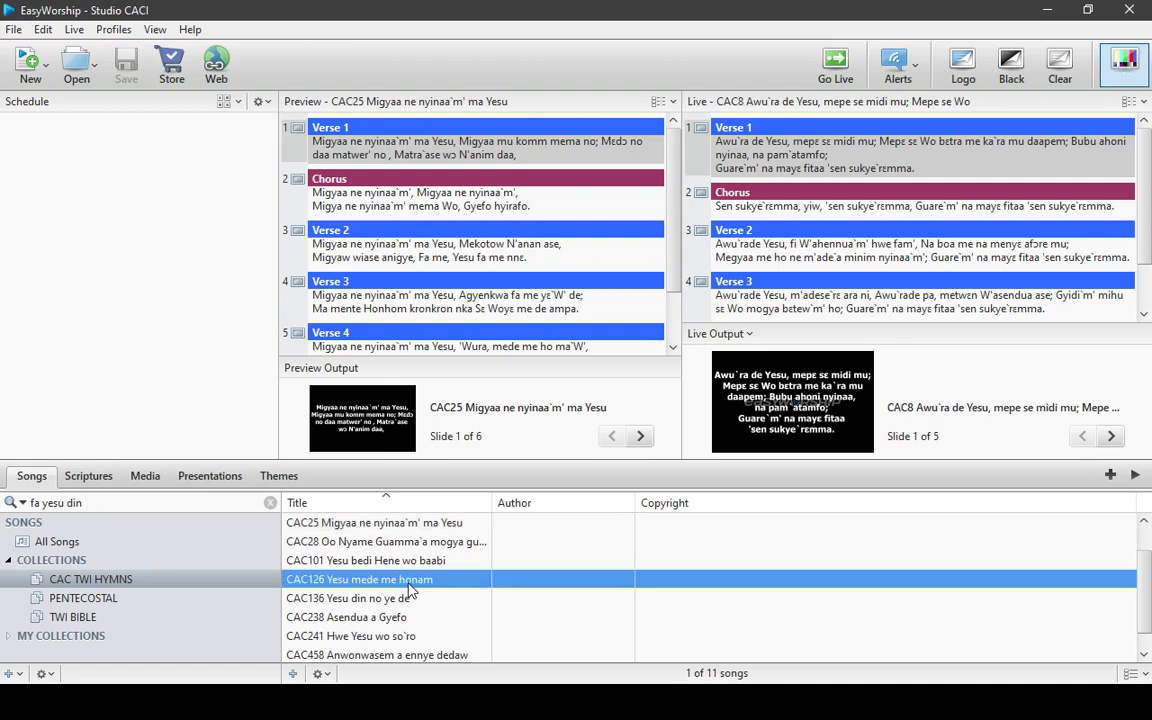
left_click(398, 619)
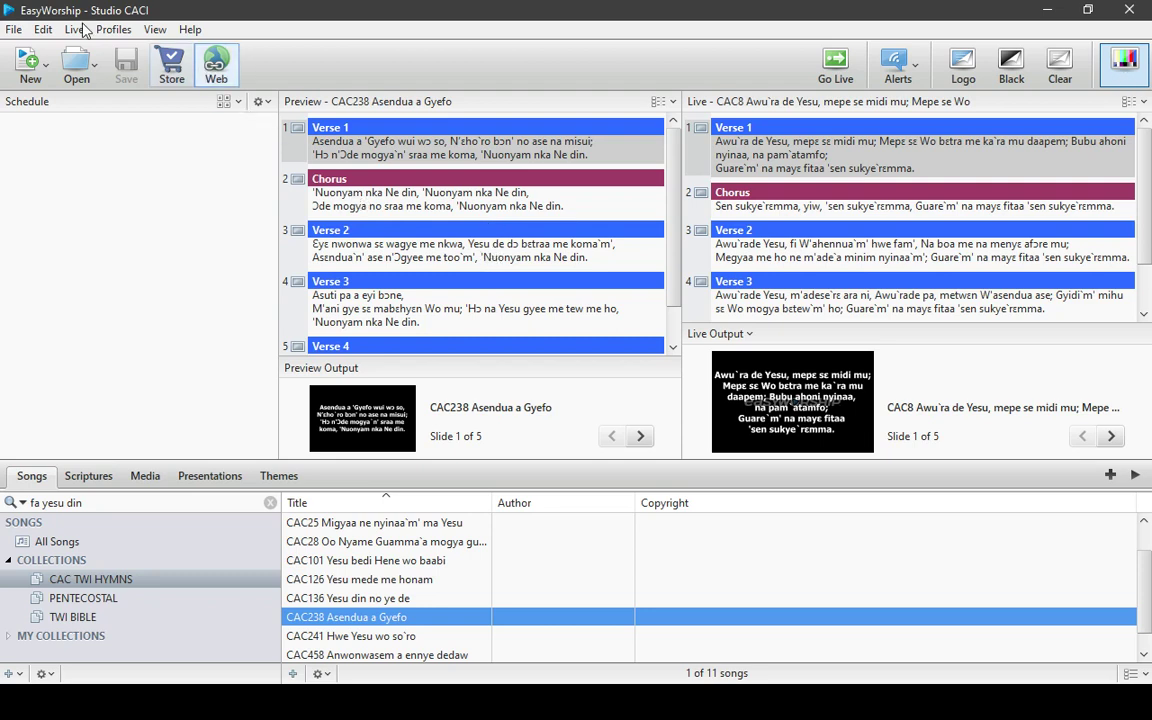
left_click(160, 31)
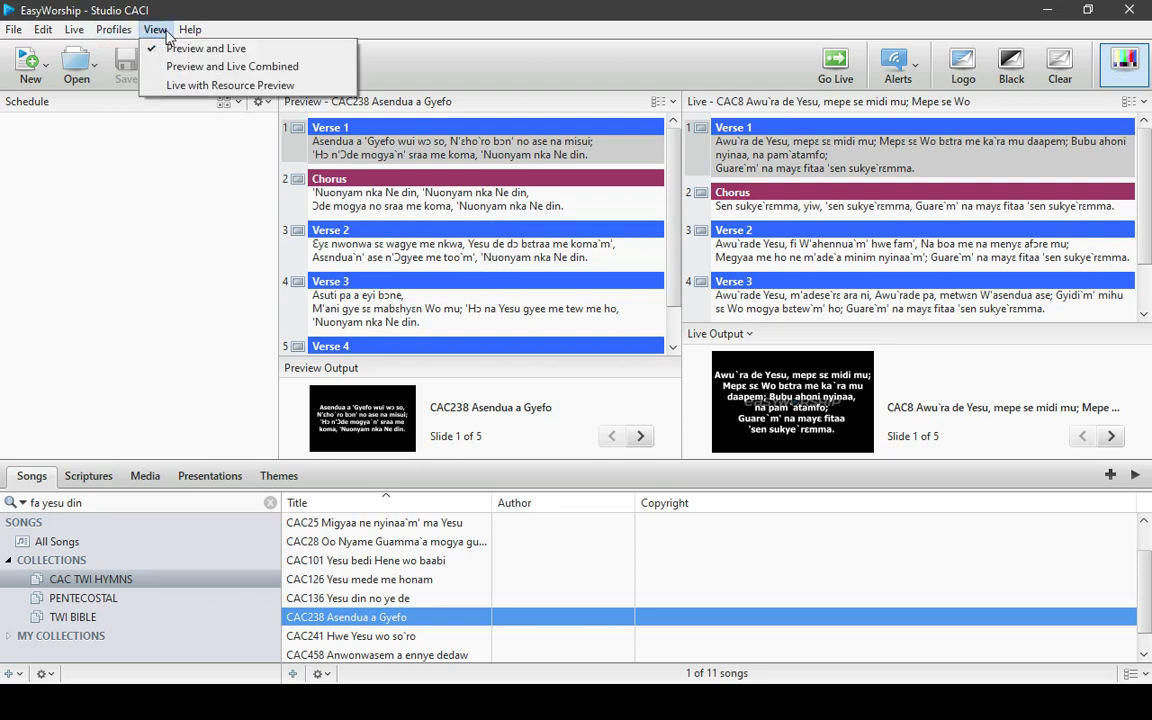
left_click(380, 180)
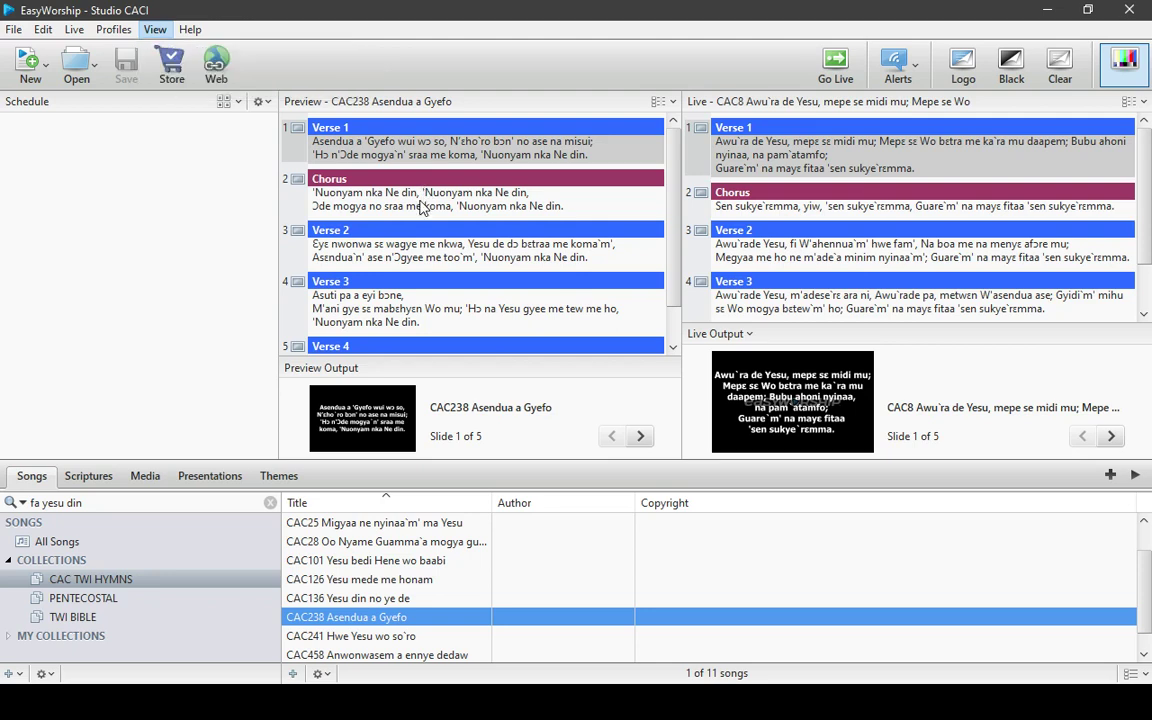
left_click(420, 205)
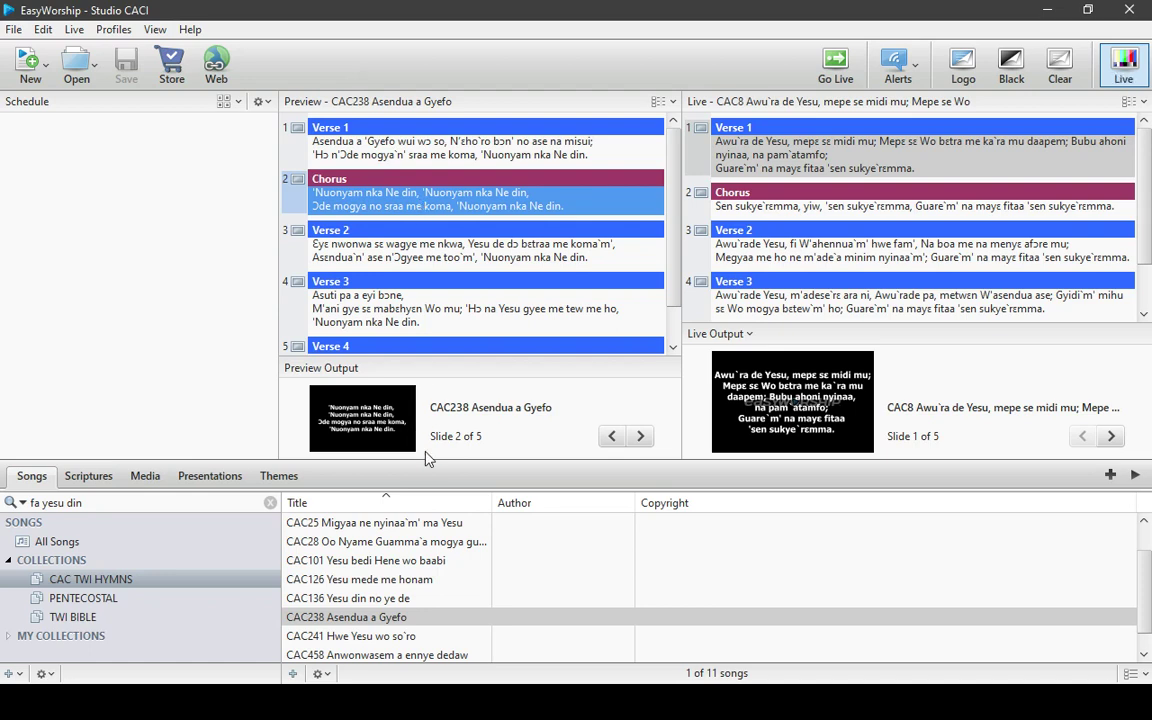
Search 'yesu bedi hene' and load CAC101 Yesu bedi Hene wo baabi into the preview
left_click(80, 503)
type("ye")
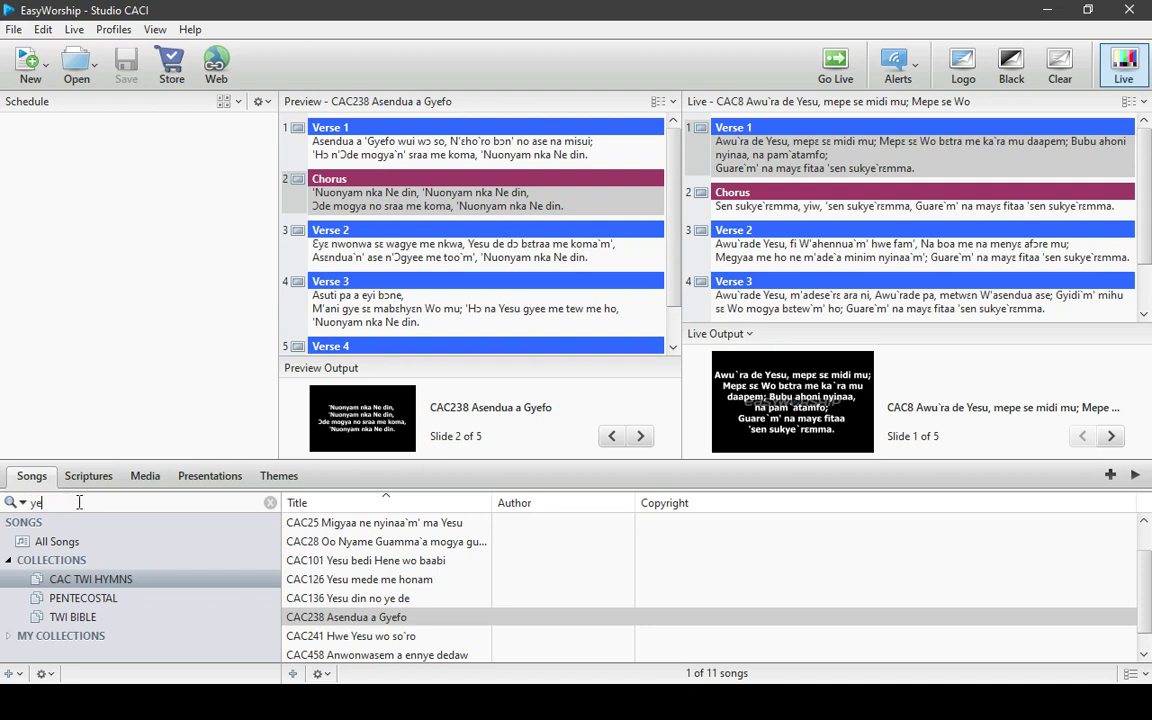
type("su bed")
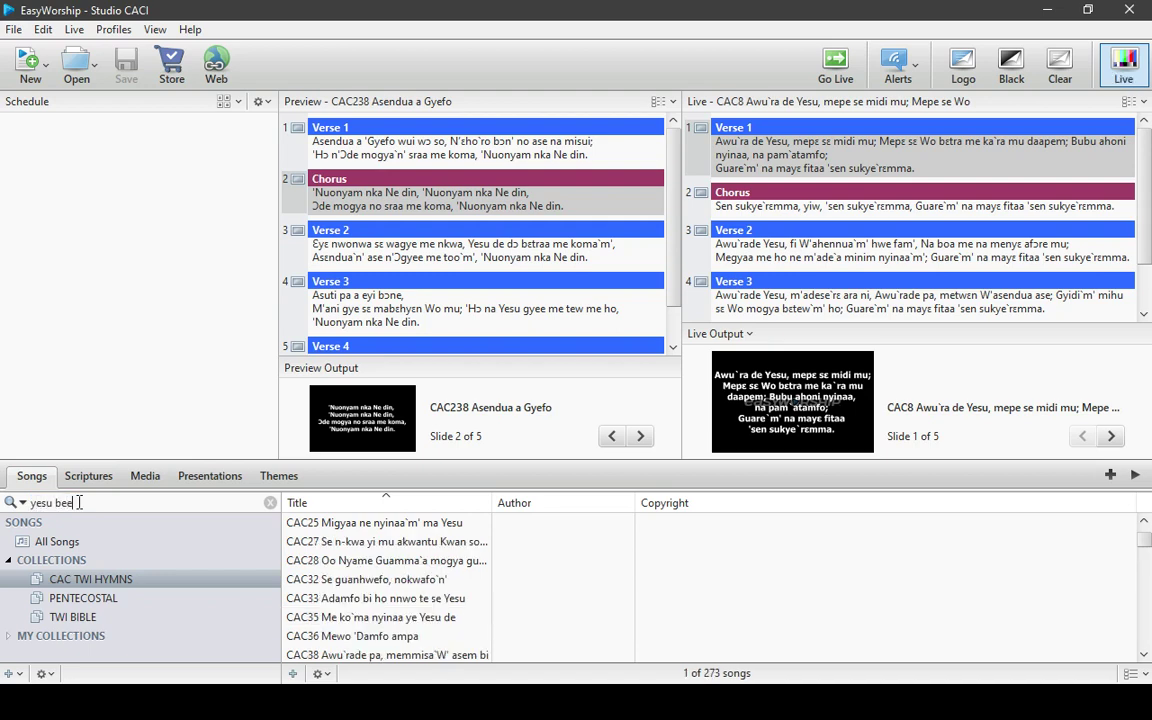
type("i hene")
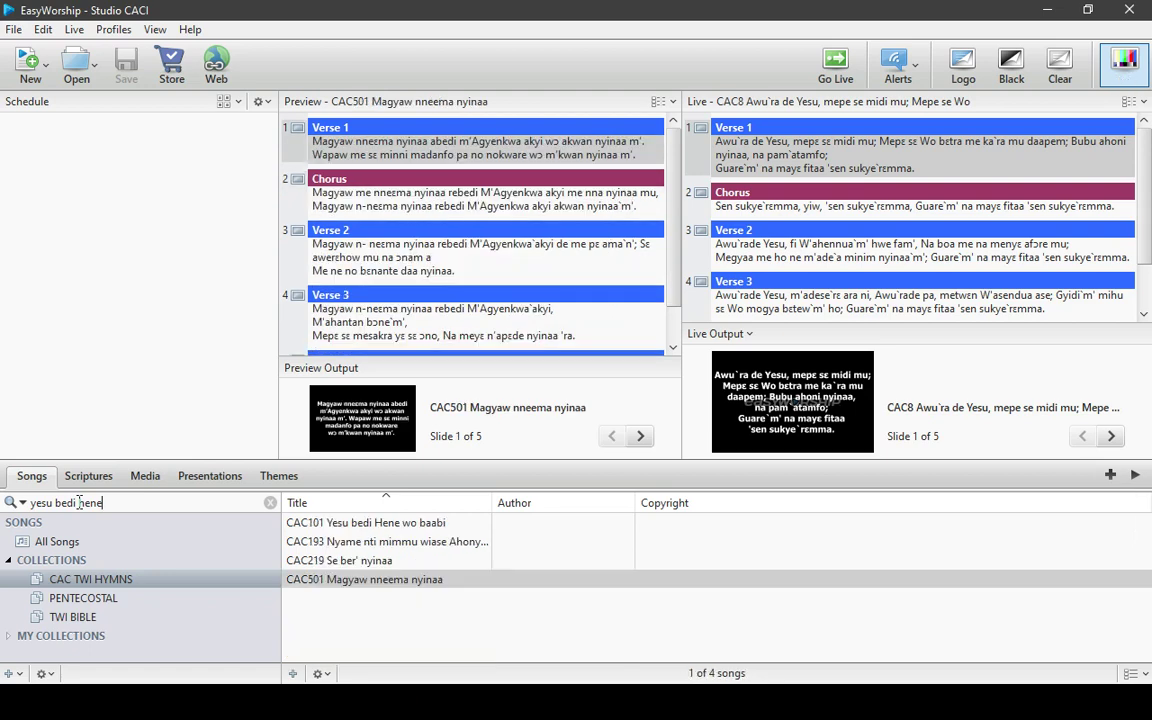
left_click(383, 523)
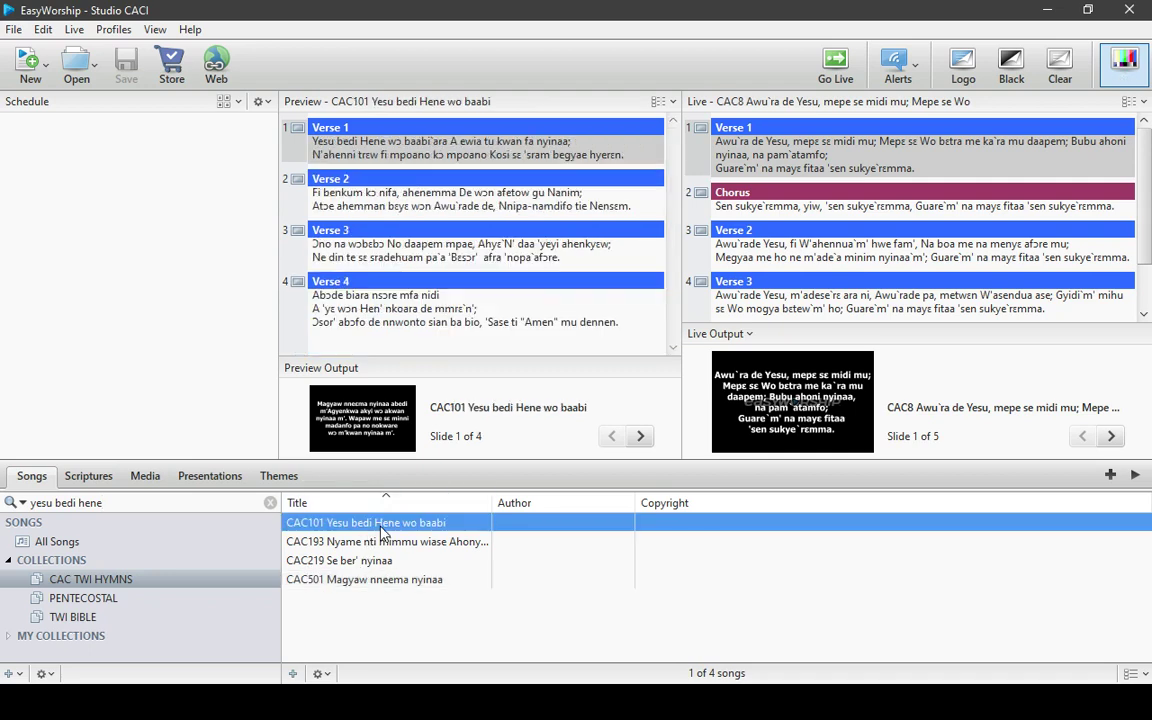
Make the song search match Words and reselect CAC101
left_click(22, 505)
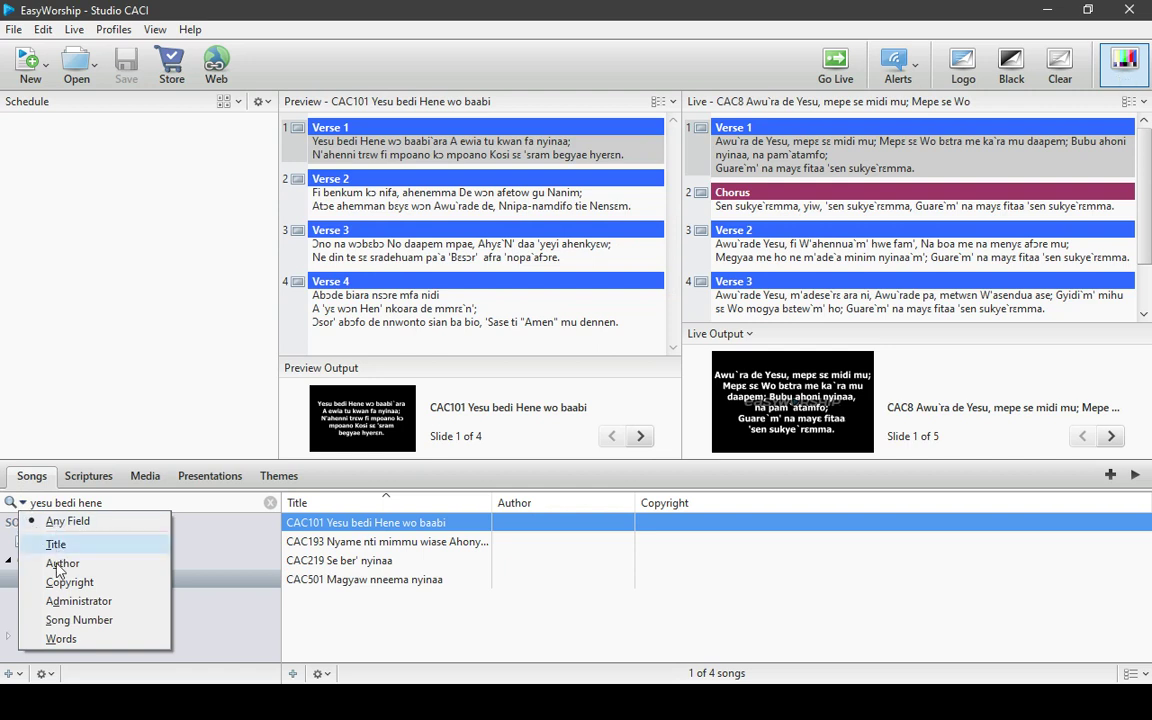
left_click(60, 639)
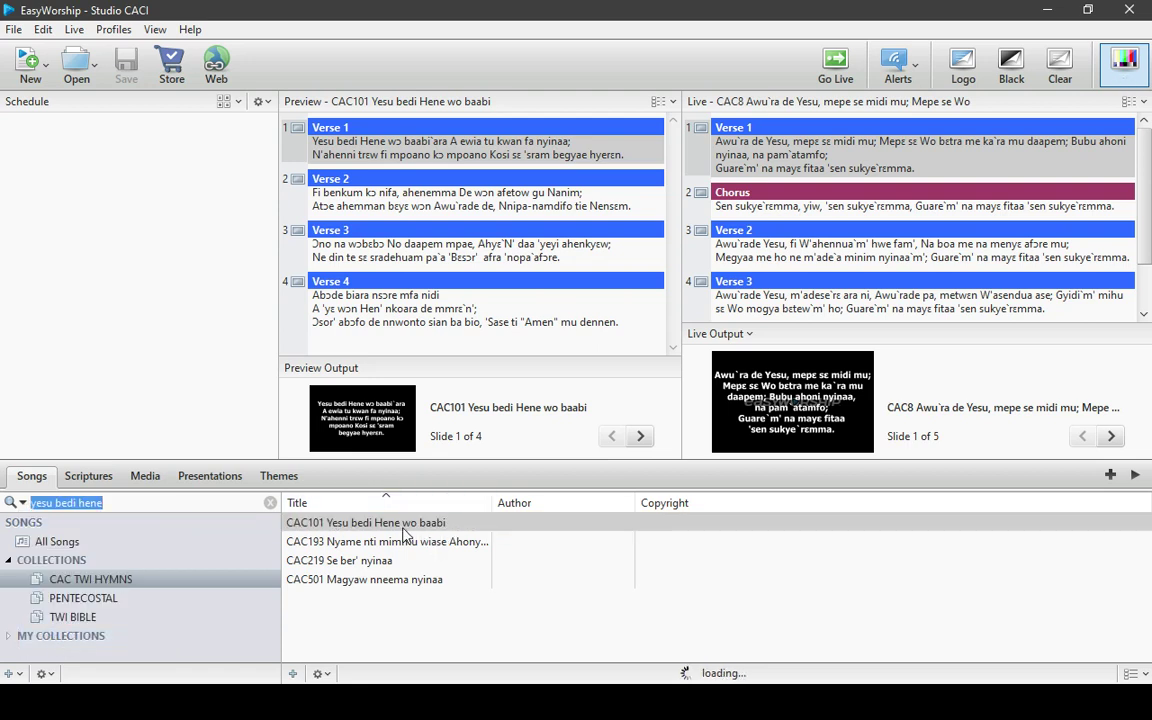
left_click(371, 526)
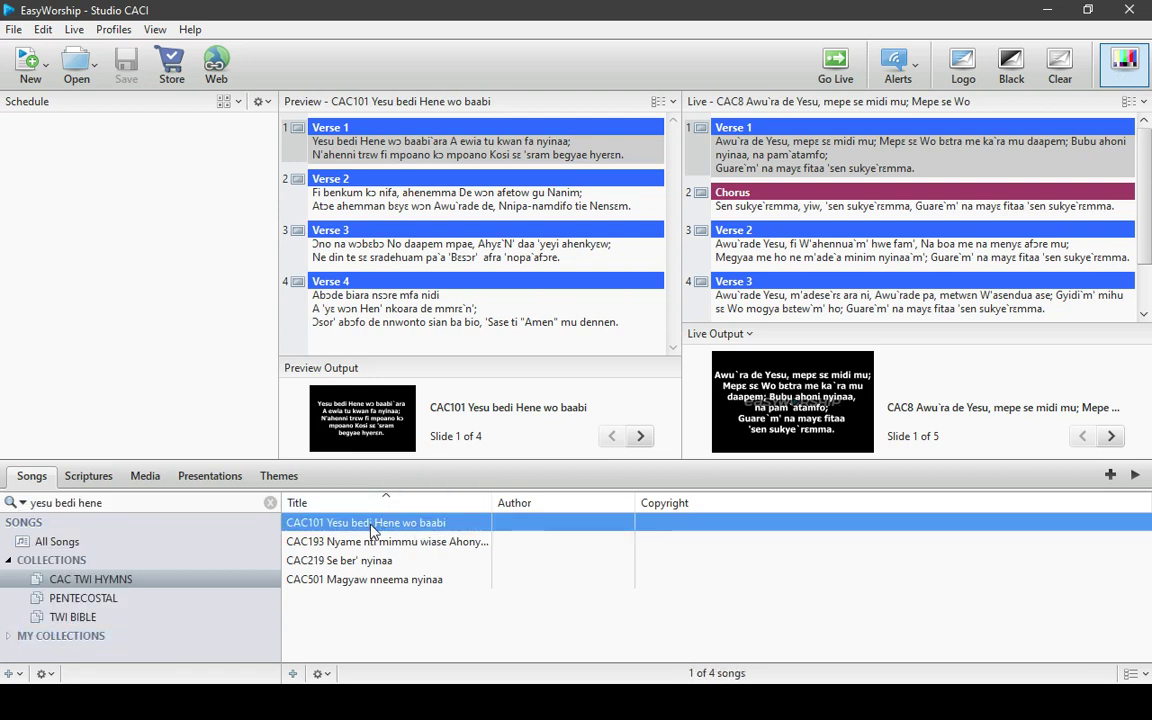
Clear the search to list all 529 CAC TWI HYMNS and switch to title jump mode
left_click(22, 503)
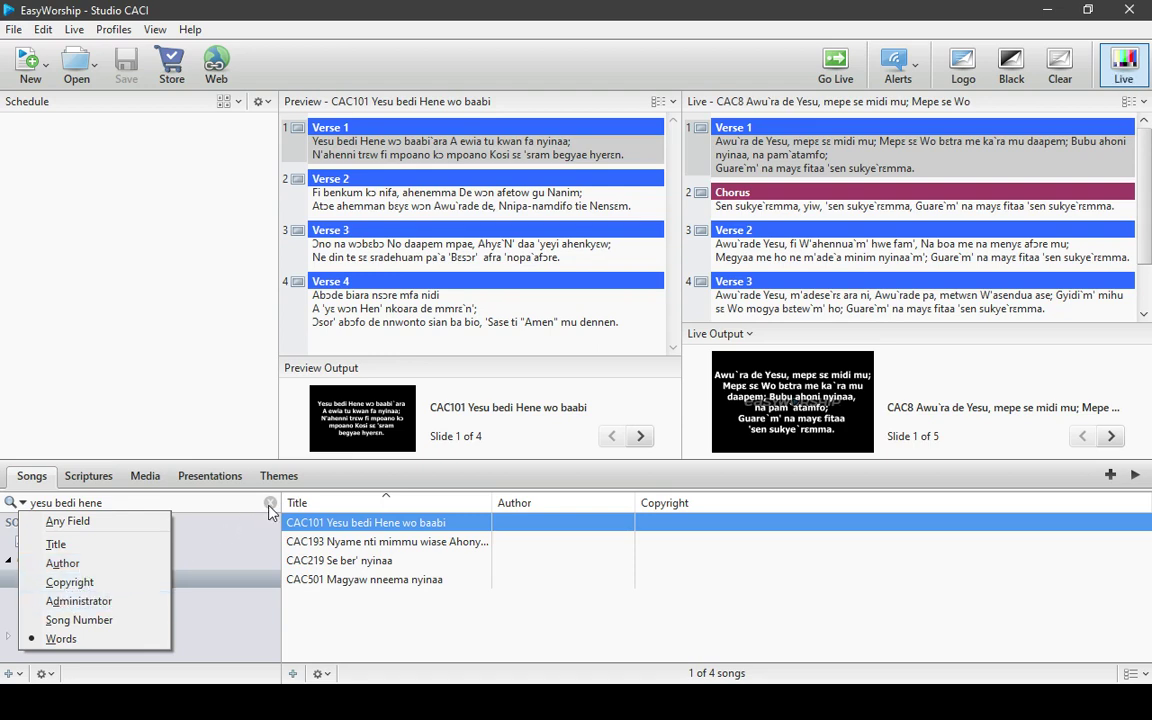
key("Escape")
key("Escape")
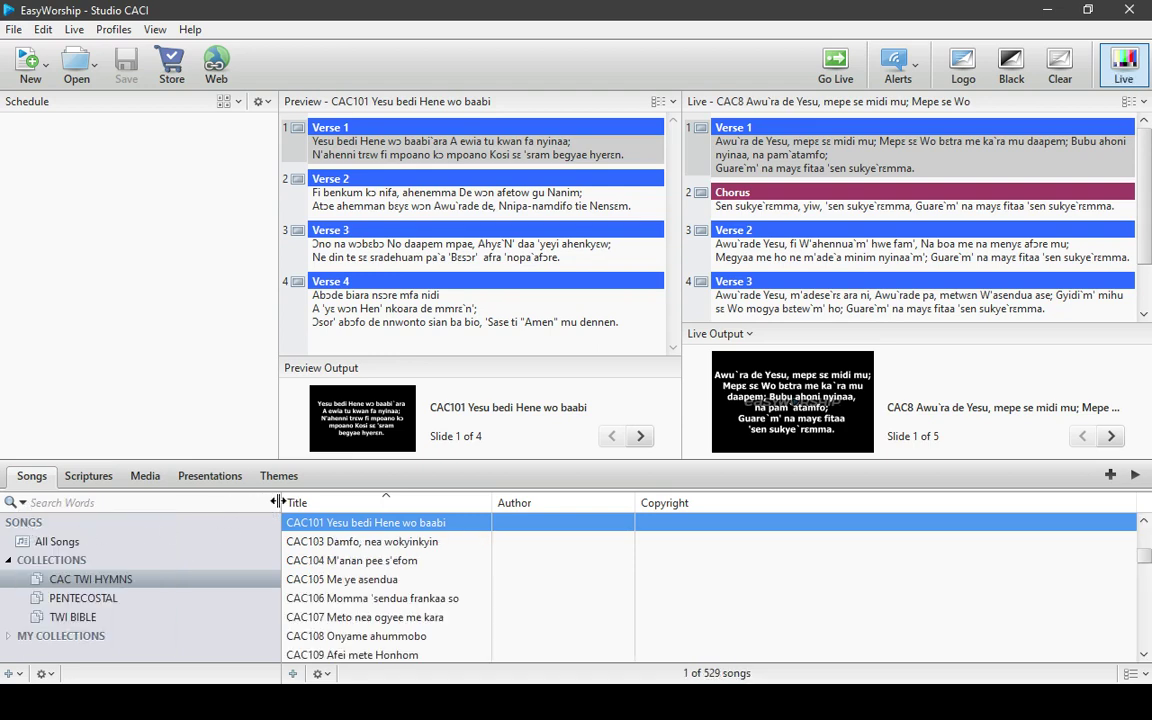
left_click(10, 508)
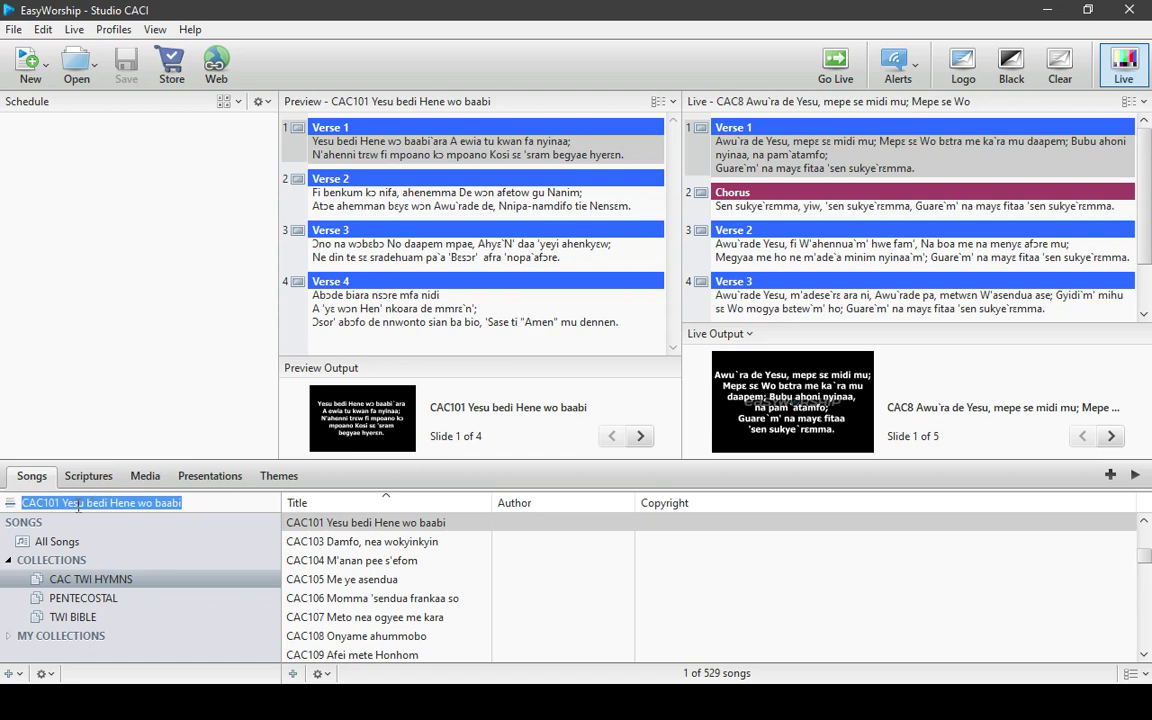
Show the PENTECOSTAL collection and jump to '24-7 I willl praise you Jehovah' by title
left_click(83, 598)
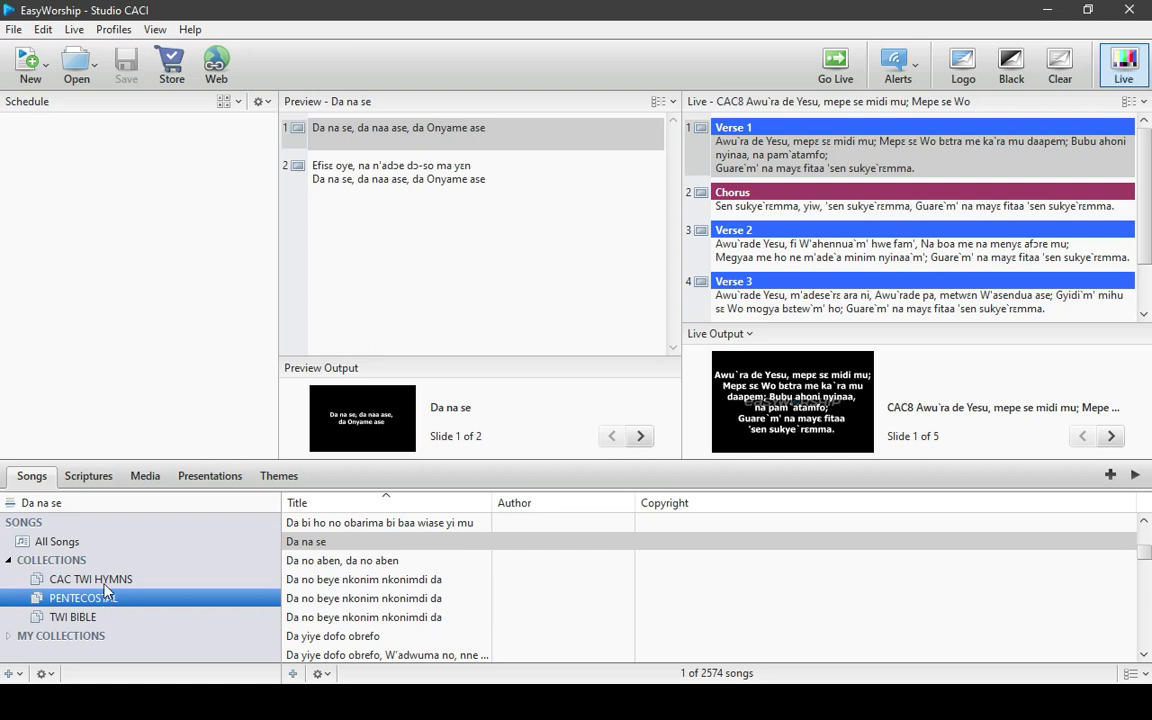
left_click(60, 508)
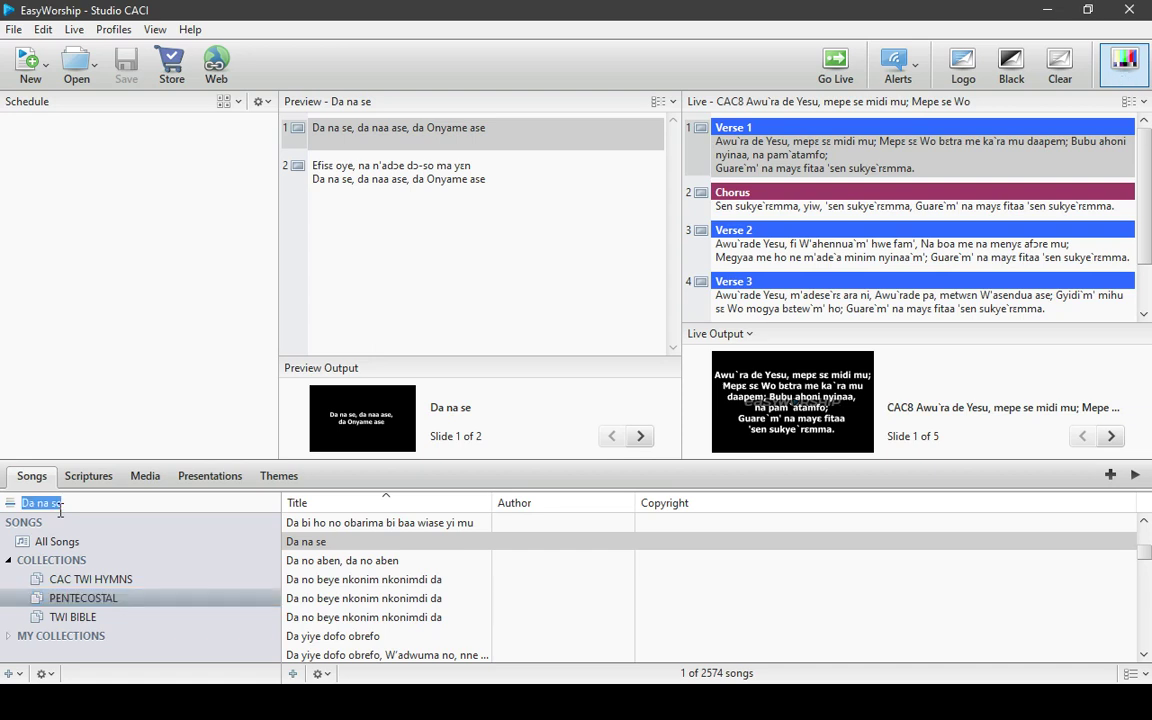
type("24")
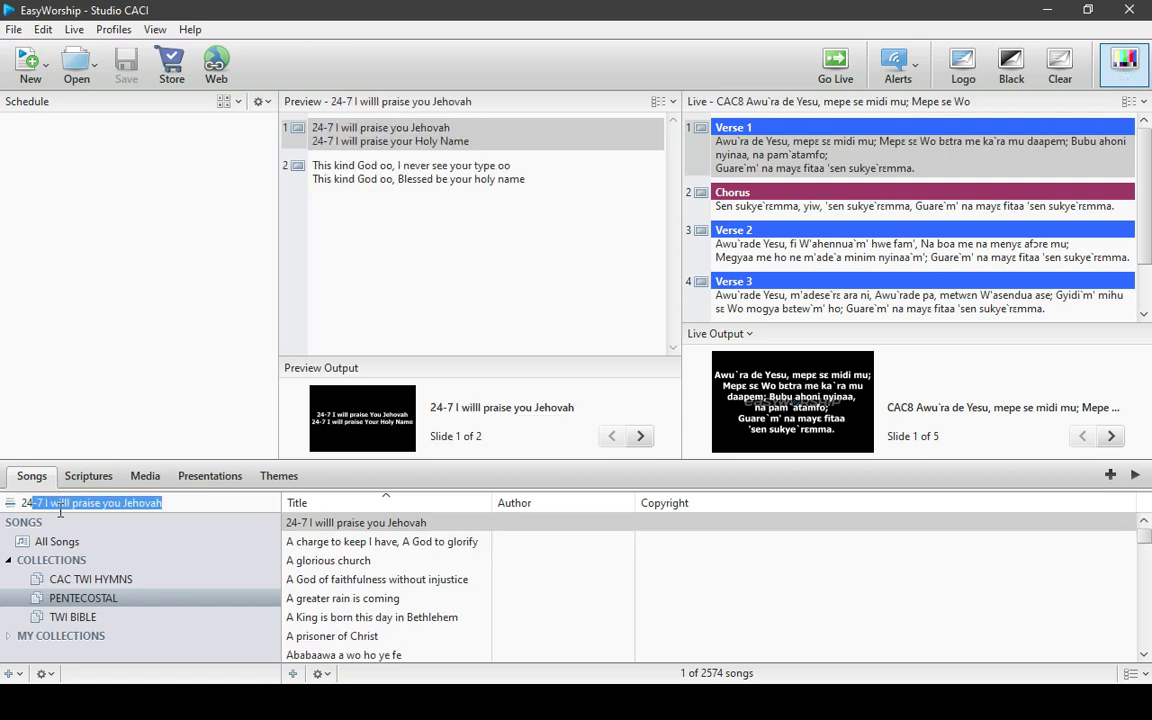
type("-")
left_click(390, 526)
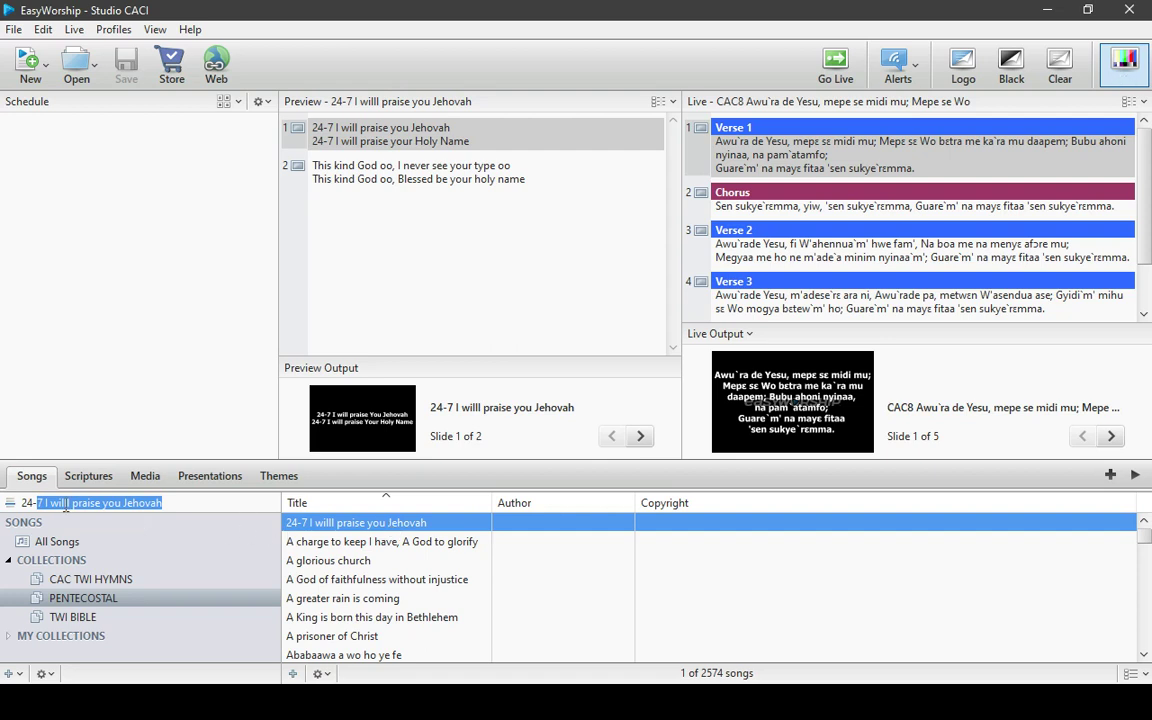
Jump to Obinasom by typing 'Obina' and preview its first slide
left_click(65, 508)
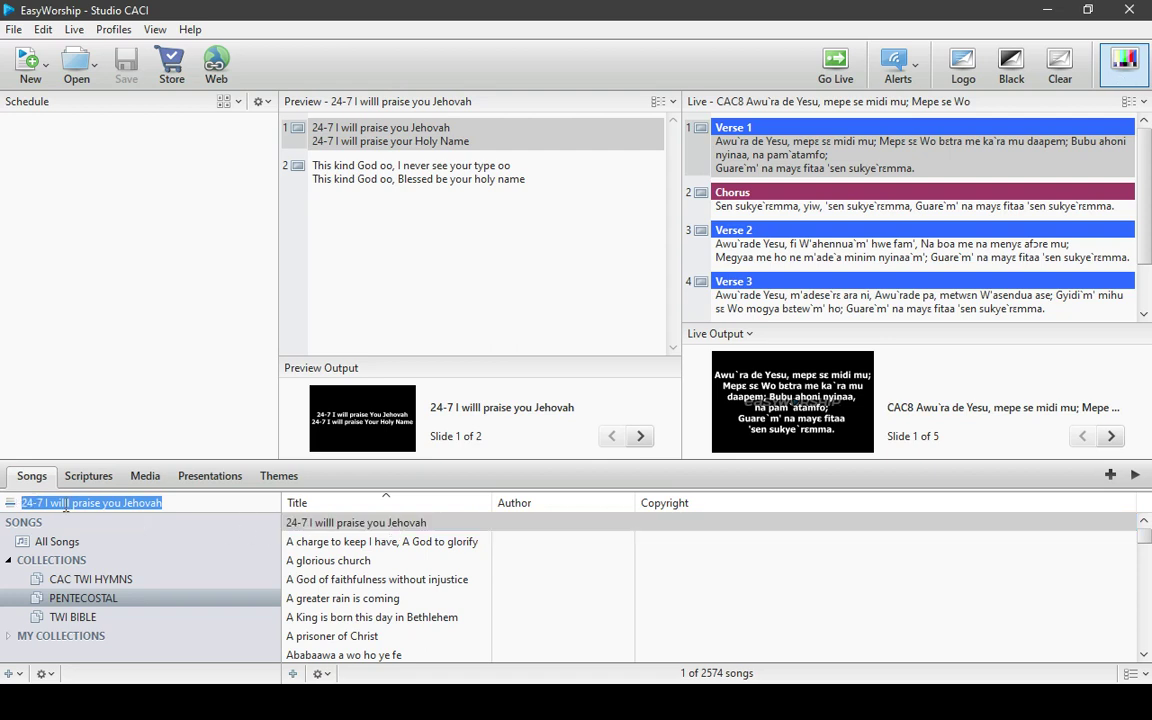
type("Obinasom")
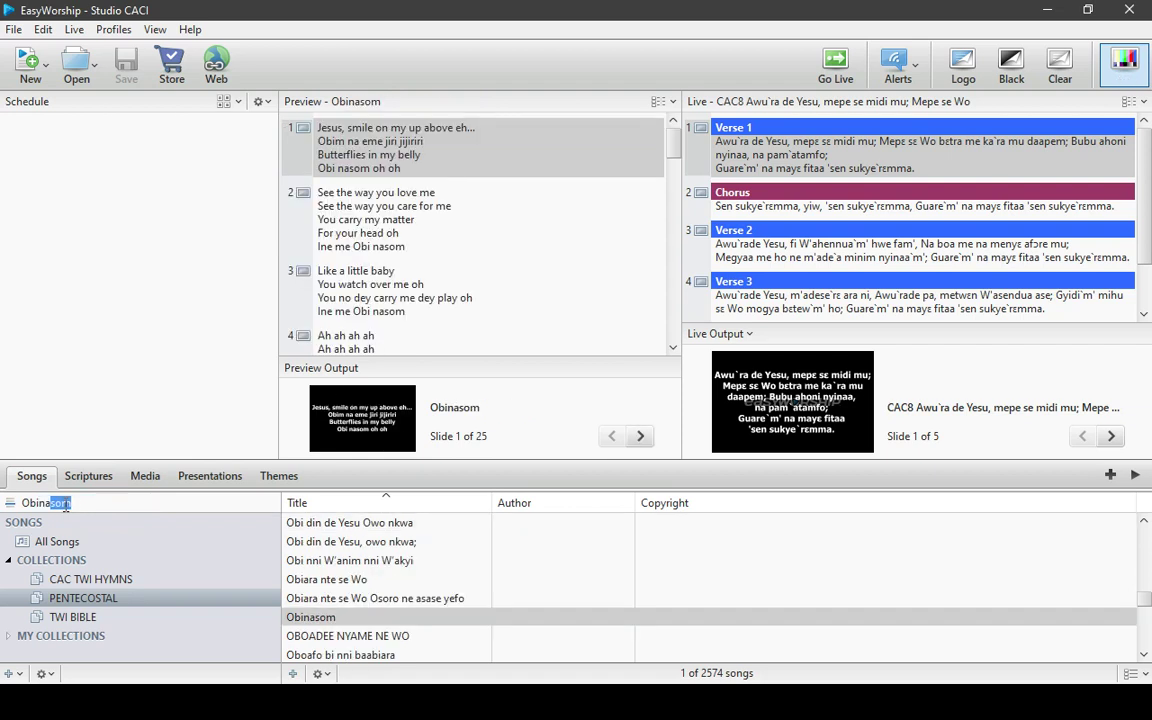
left_click(357, 620)
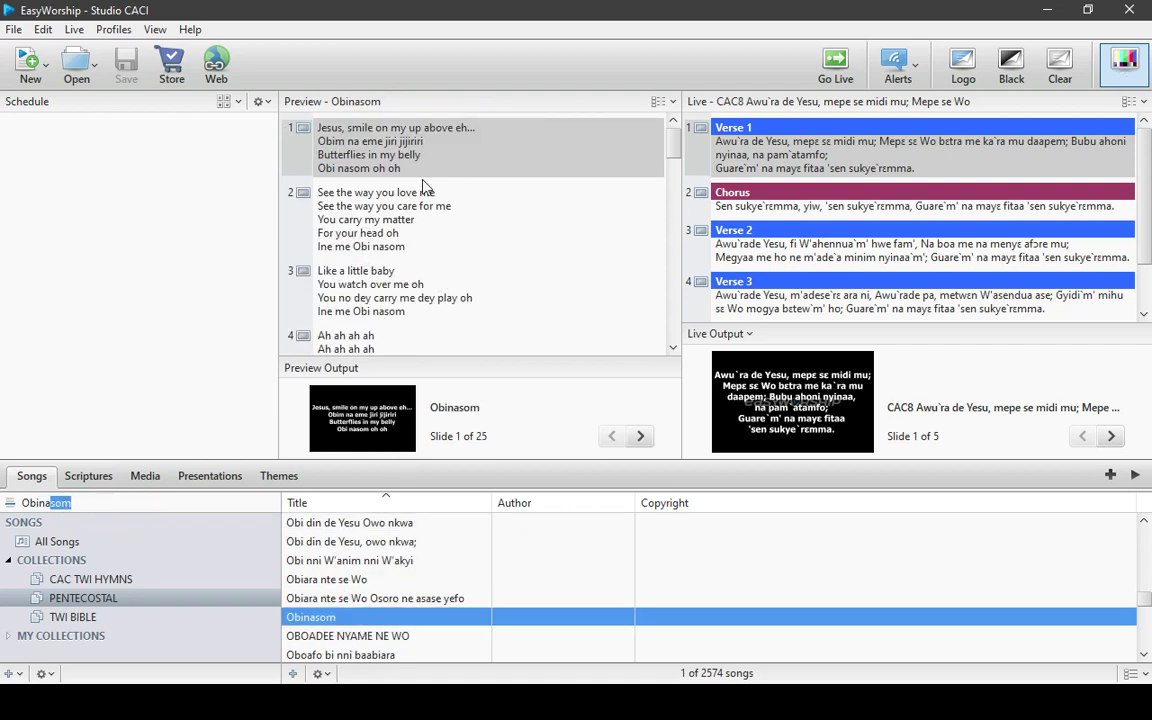
left_click(418, 152)
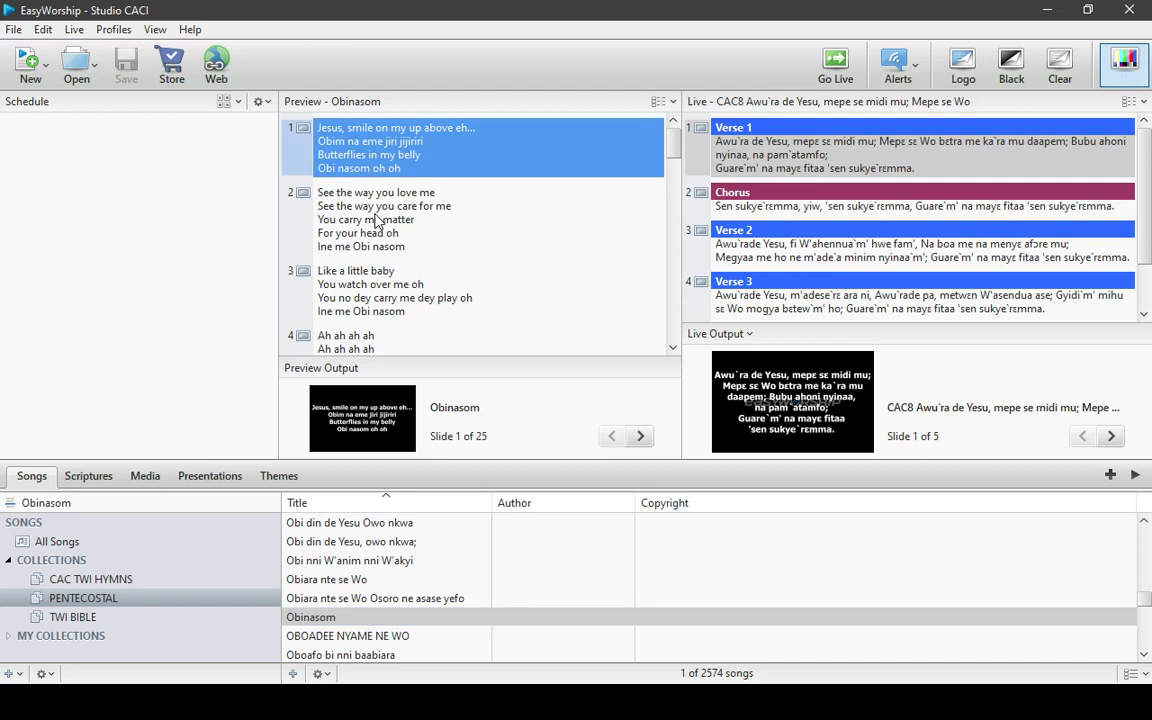
Jump to Bonooni by typing 'Bono' in the title box
double_click(76, 506)
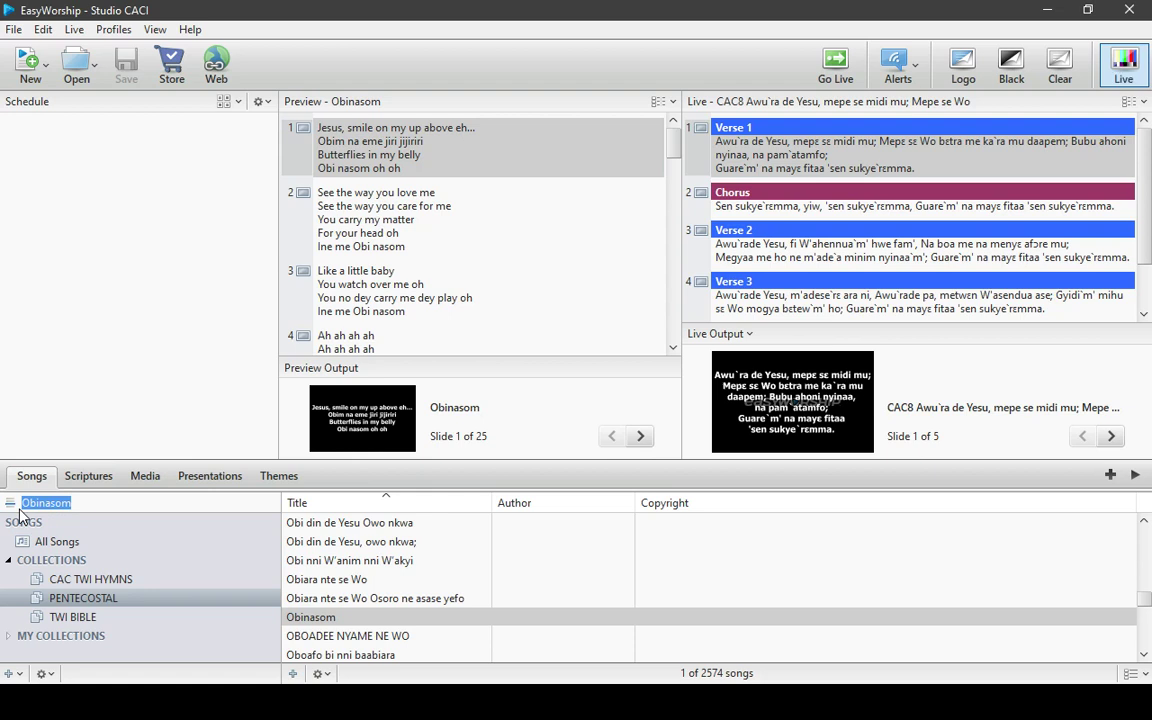
type("Bo")
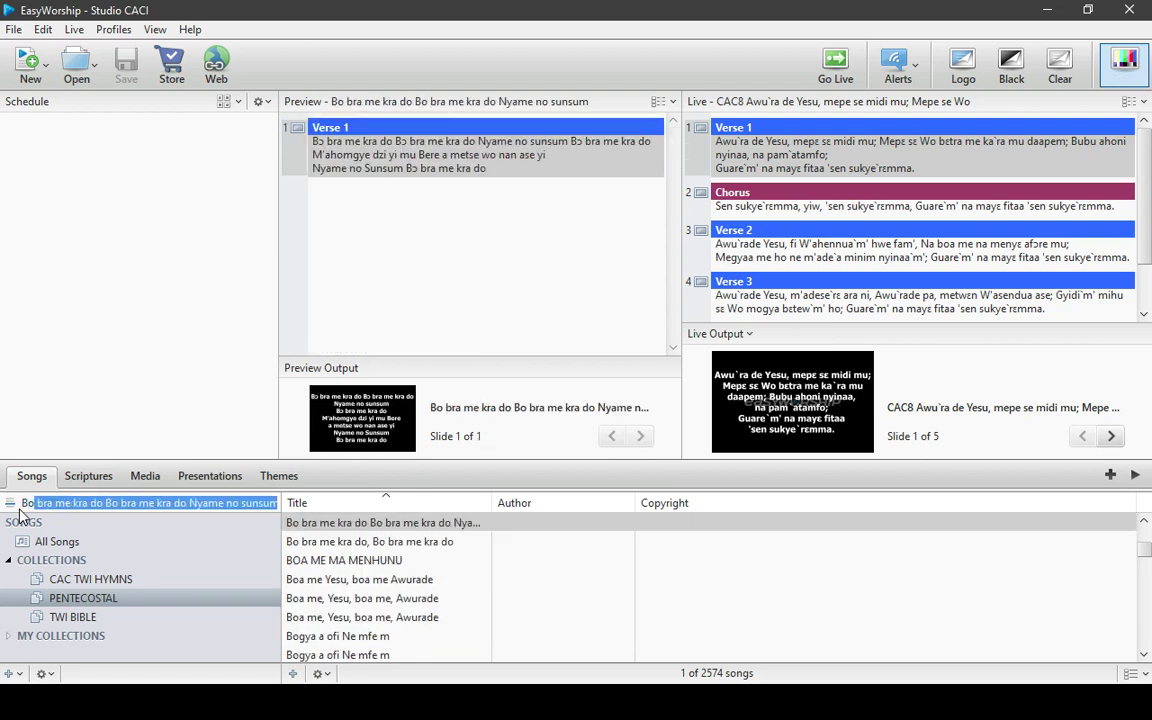
type("no")
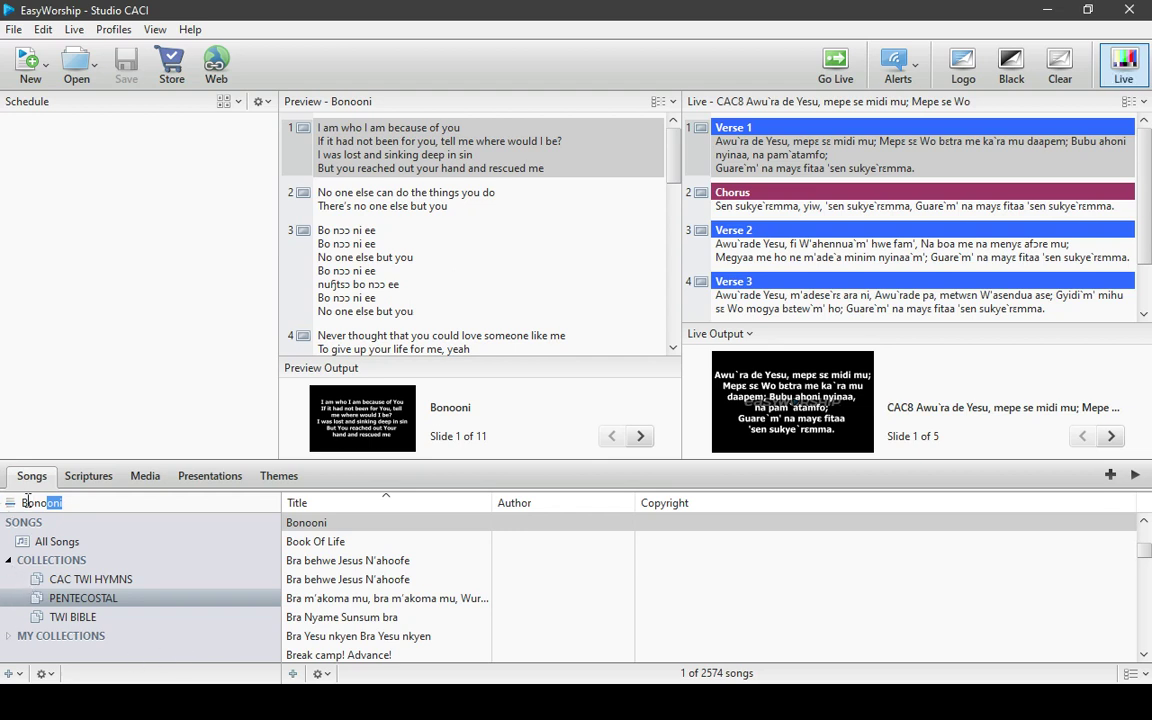
key("BackSpace")
key("BackSpace")
key("BackSpace")
key("BackSpace")
key("BackSpace")
left_click(23, 503)
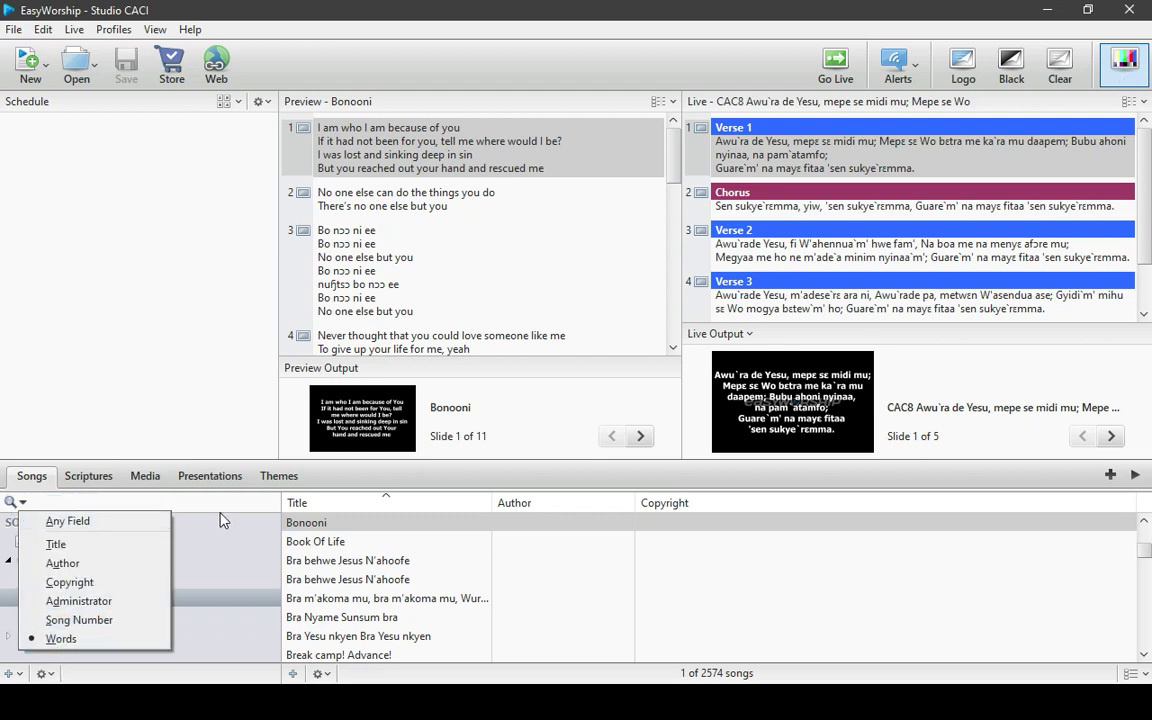
left_click(11, 506)
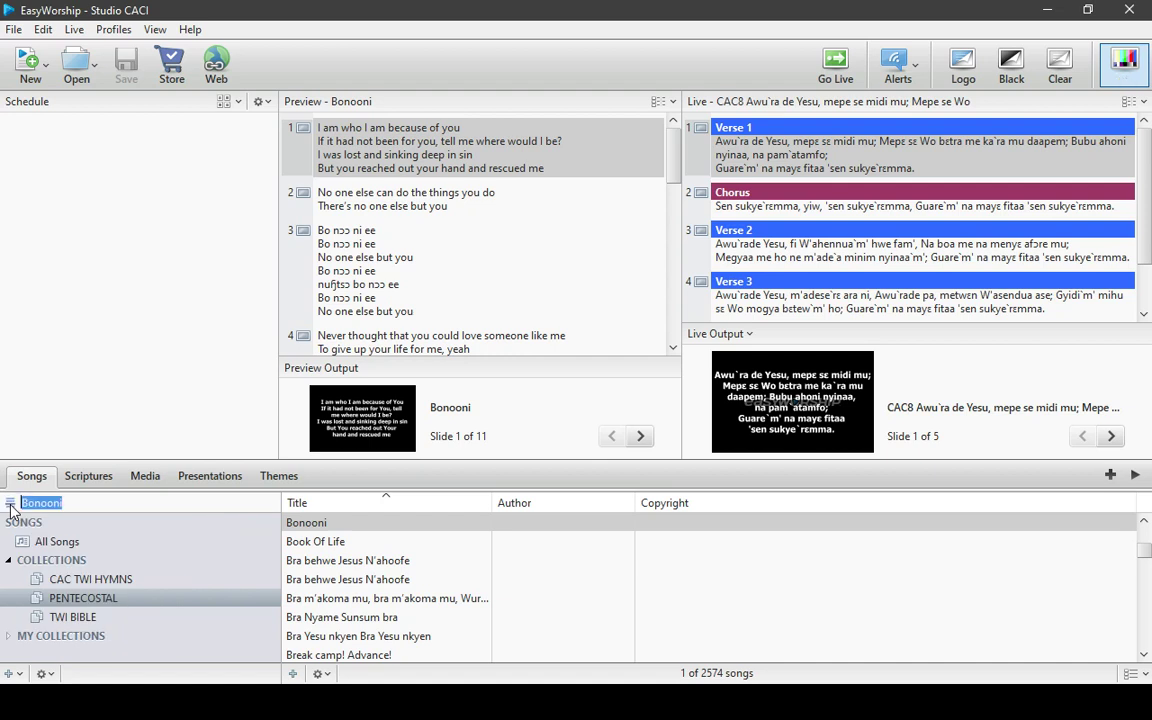